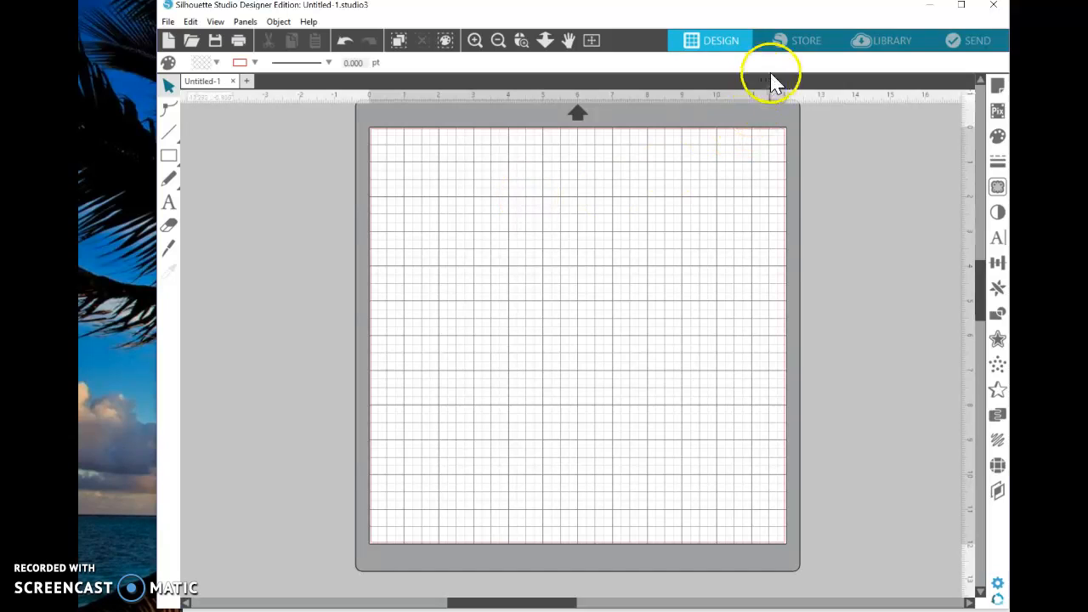
Open the Silhouette design store and look through its Daily Deals and Weekly Steals designs
left_click(800, 40)
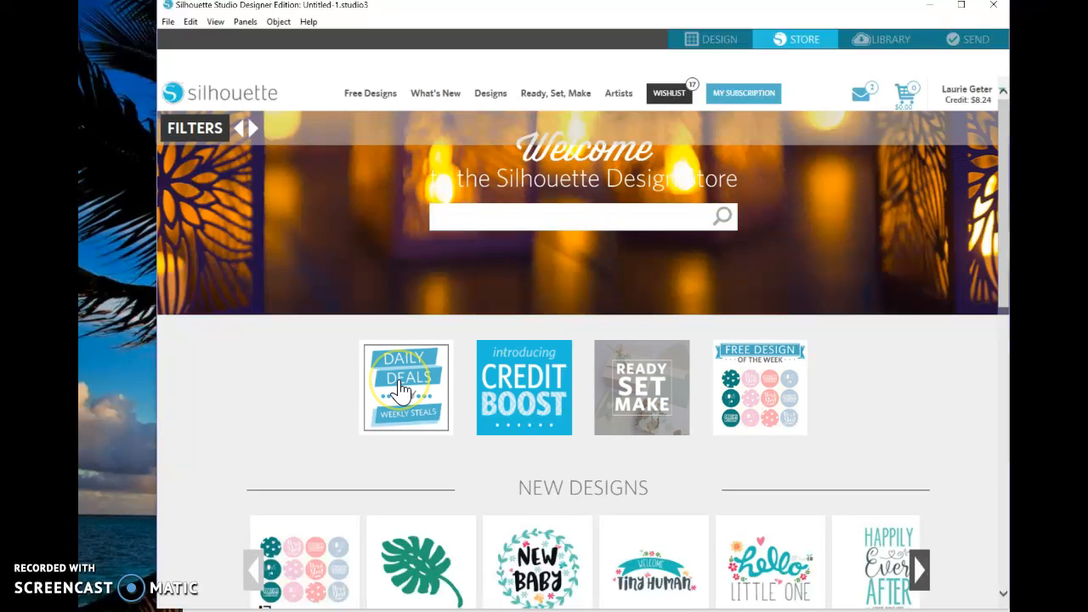
scroll(400, 384, "down", 4)
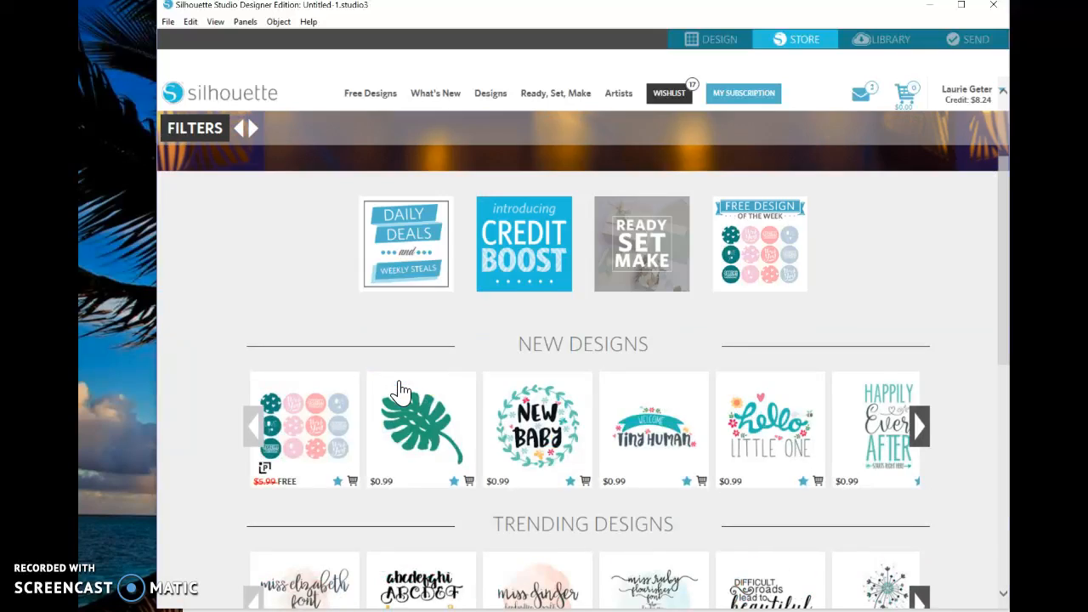
scroll(405, 238, "up", 4)
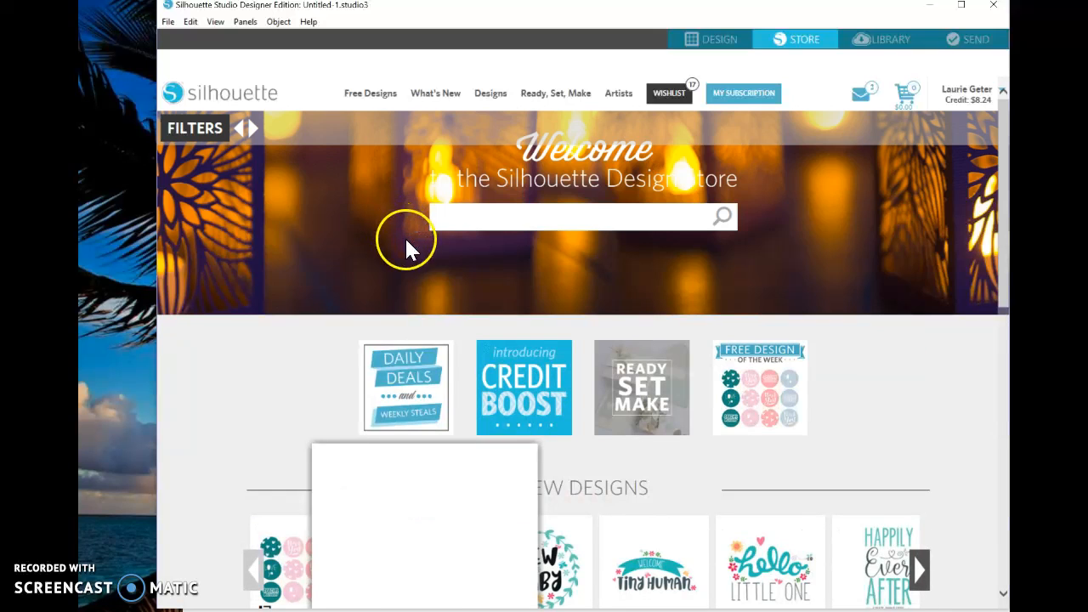
left_click(407, 387)
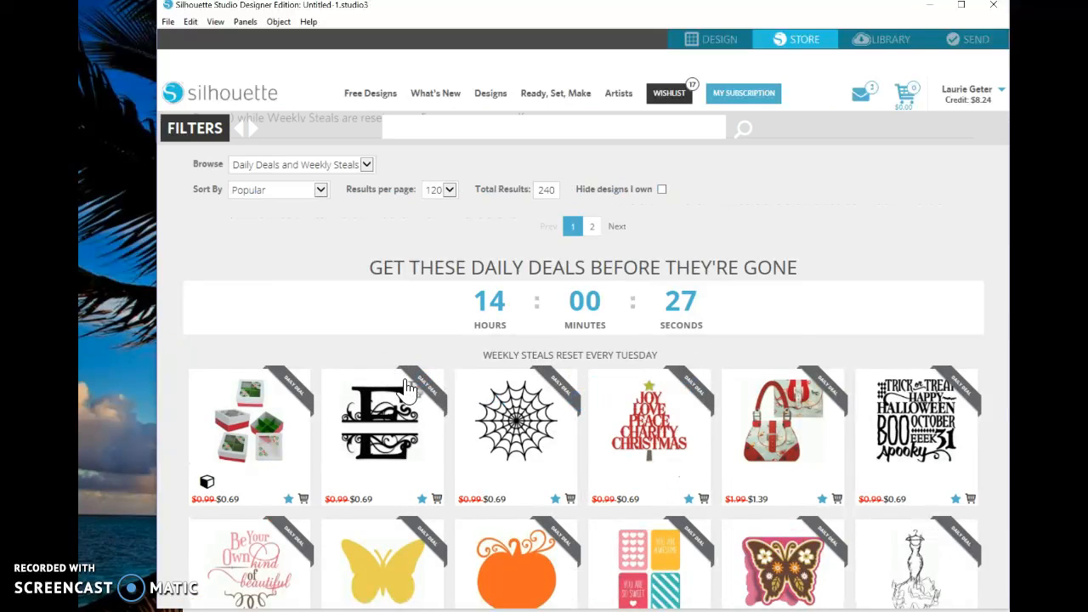
scroll(445, 333, "down", 2)
scroll(498, 182, "up", 2)
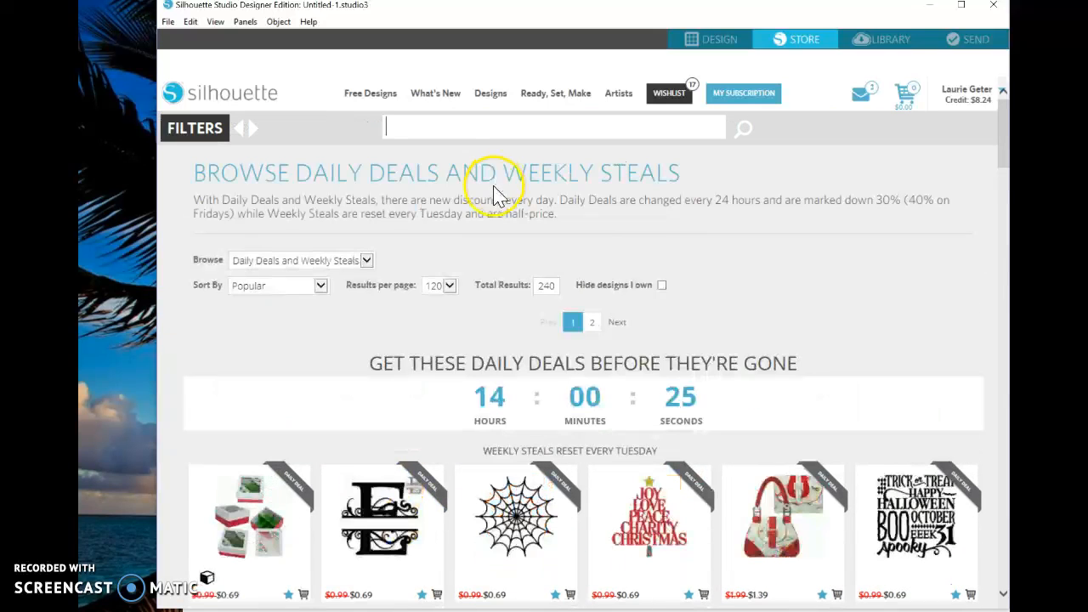
Filter the store designs by the Print & cut cut type and close the filters to show the results
left_click(201, 130)
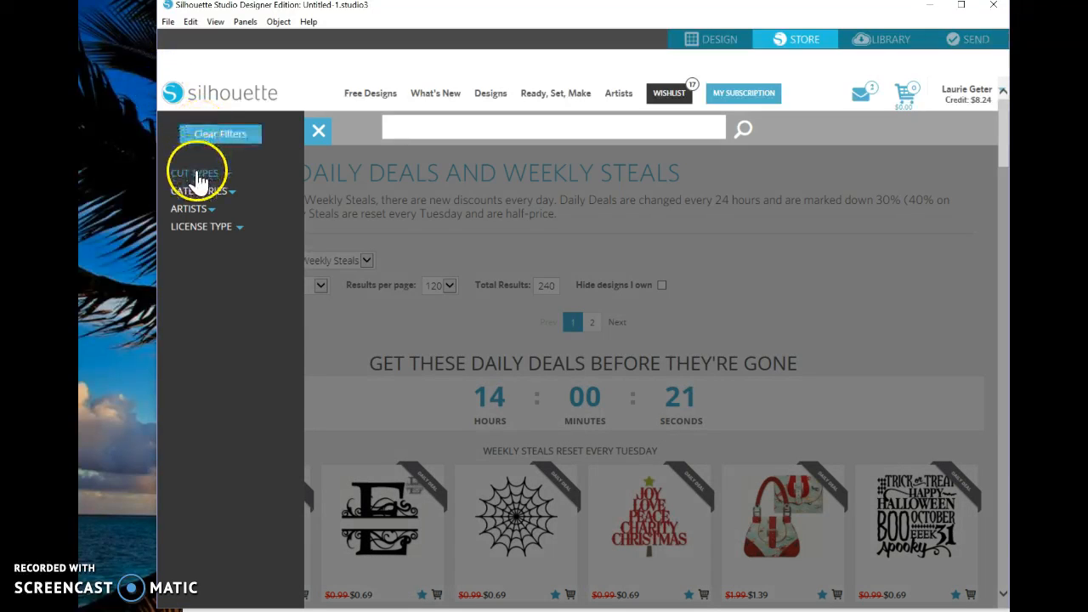
left_click(196, 174)
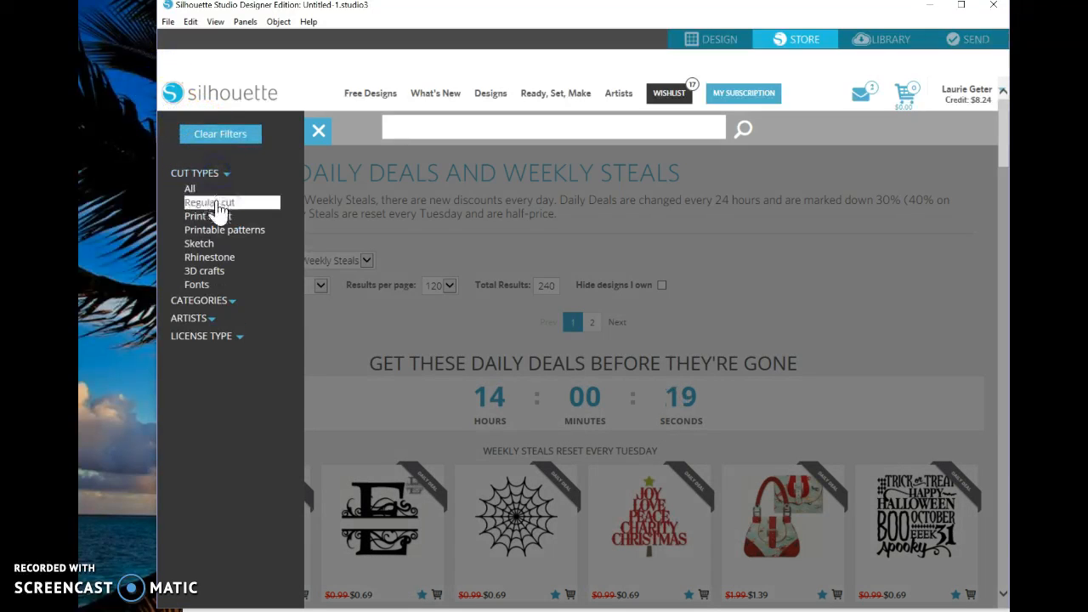
left_click(218, 216)
left_click(225, 221)
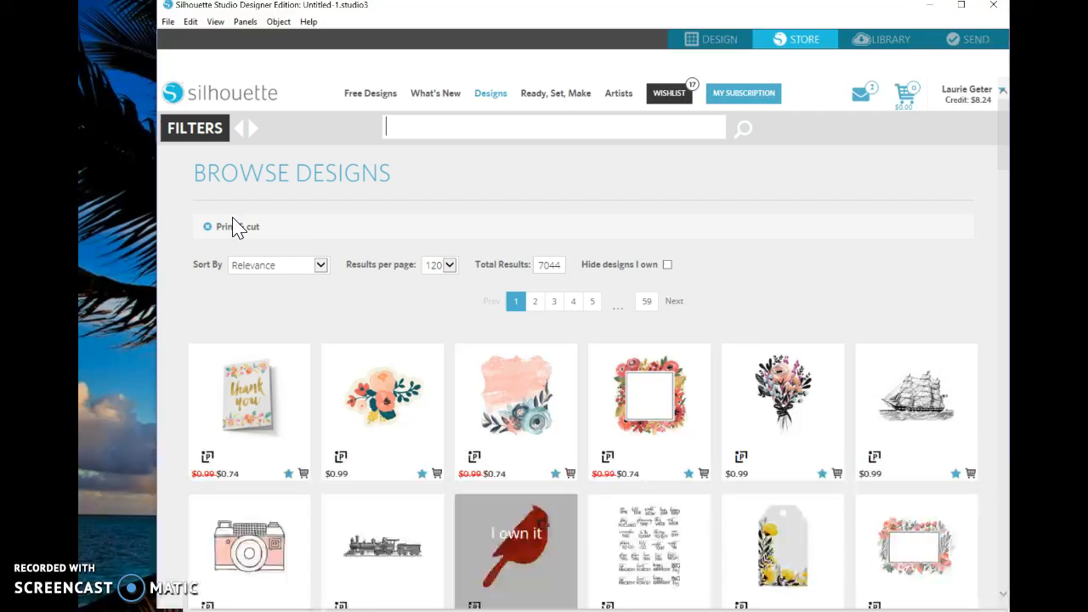
left_click(573, 244)
scroll(573, 256, "down", 2)
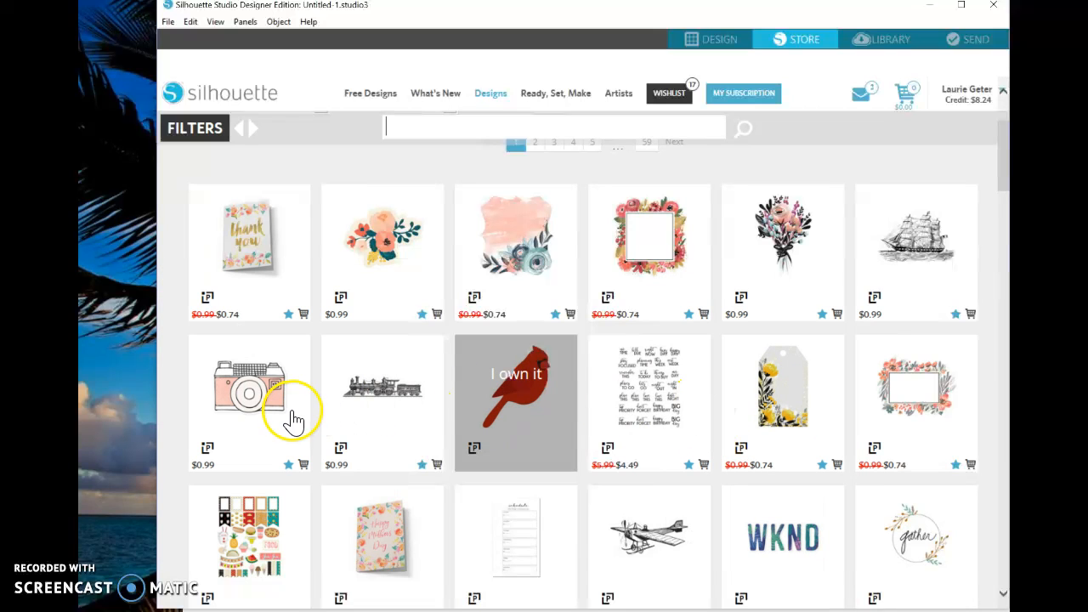
View the details page of the Painted Floral Rectangle design and return to the Print & cut results
mouse_move(899, 396)
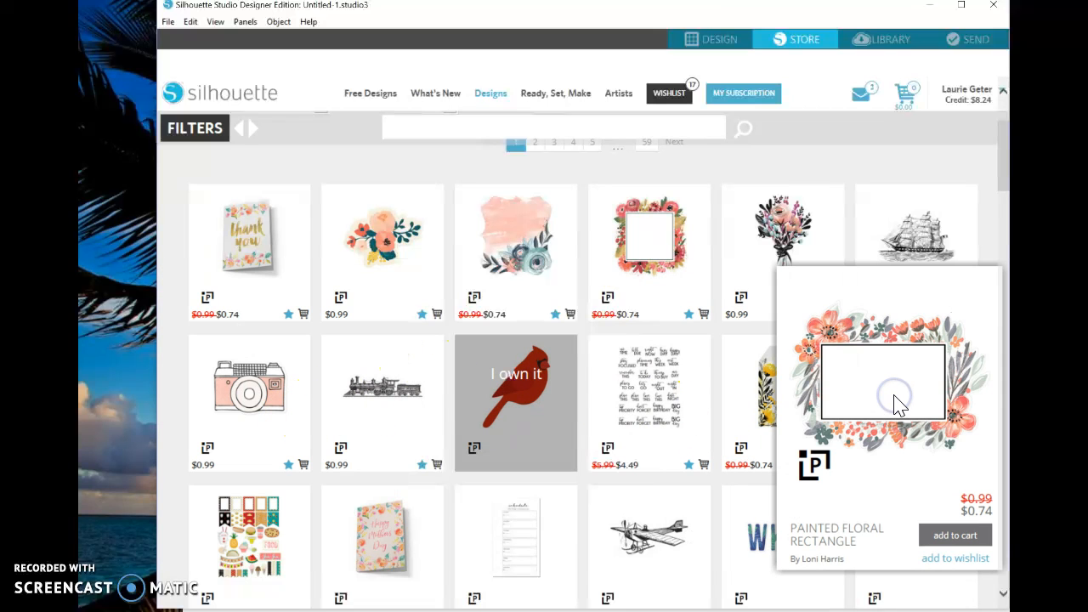
left_click(899, 405)
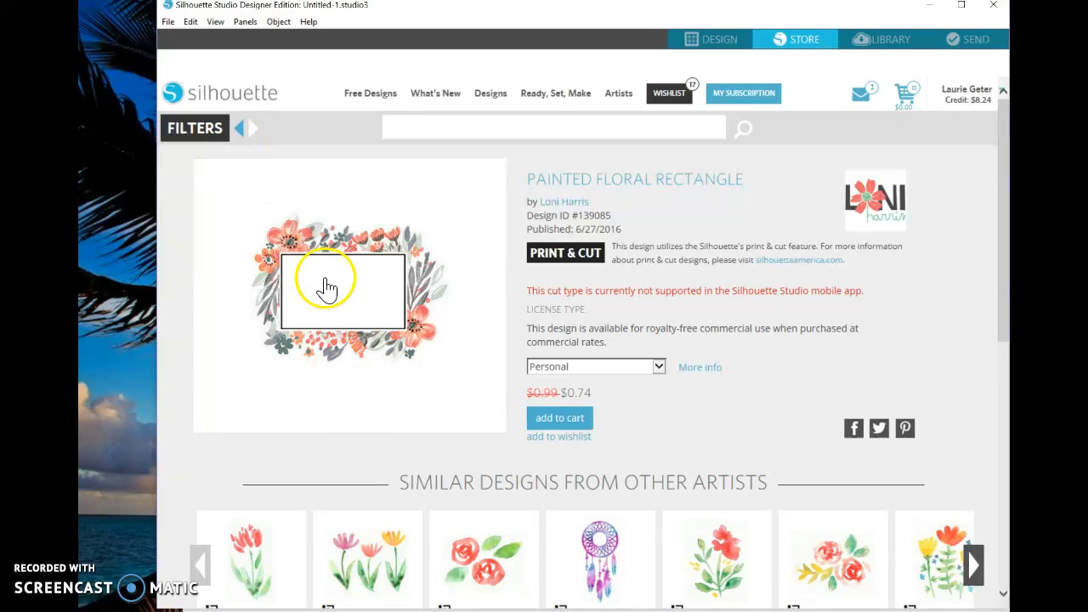
left_click(248, 129)
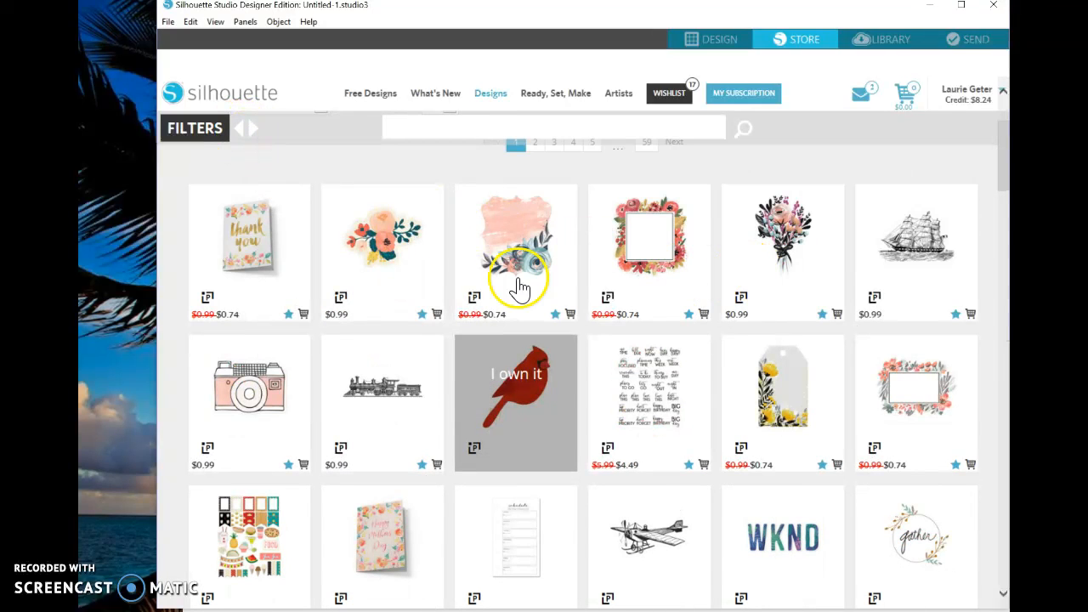
Preview the Train, WKND, weekly schedule and Camera designs in the Print & cut results
mouse_move(386, 393)
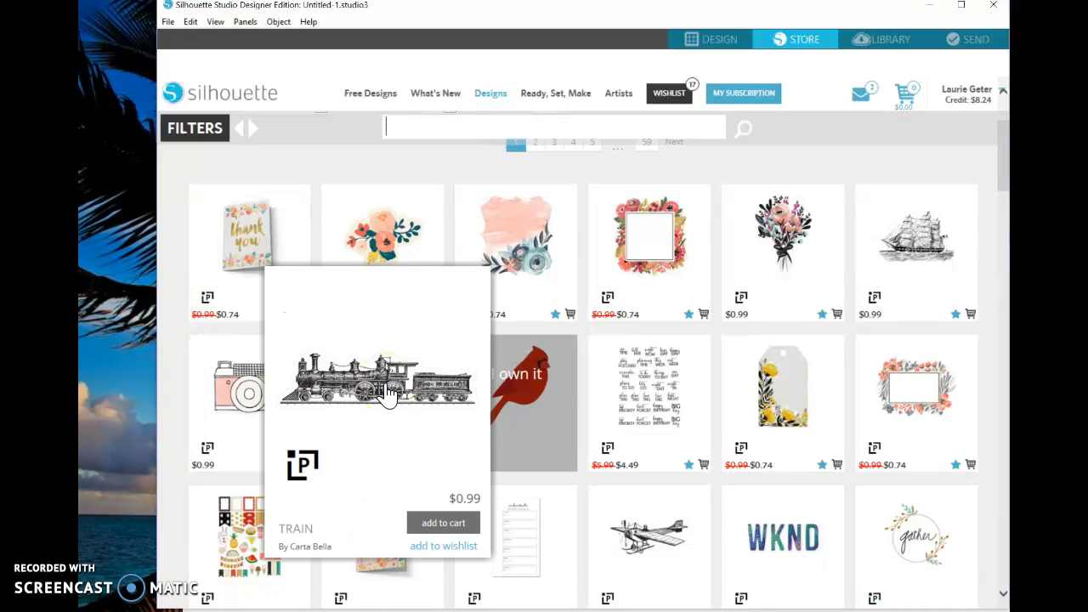
scroll(875, 311, "down", 1)
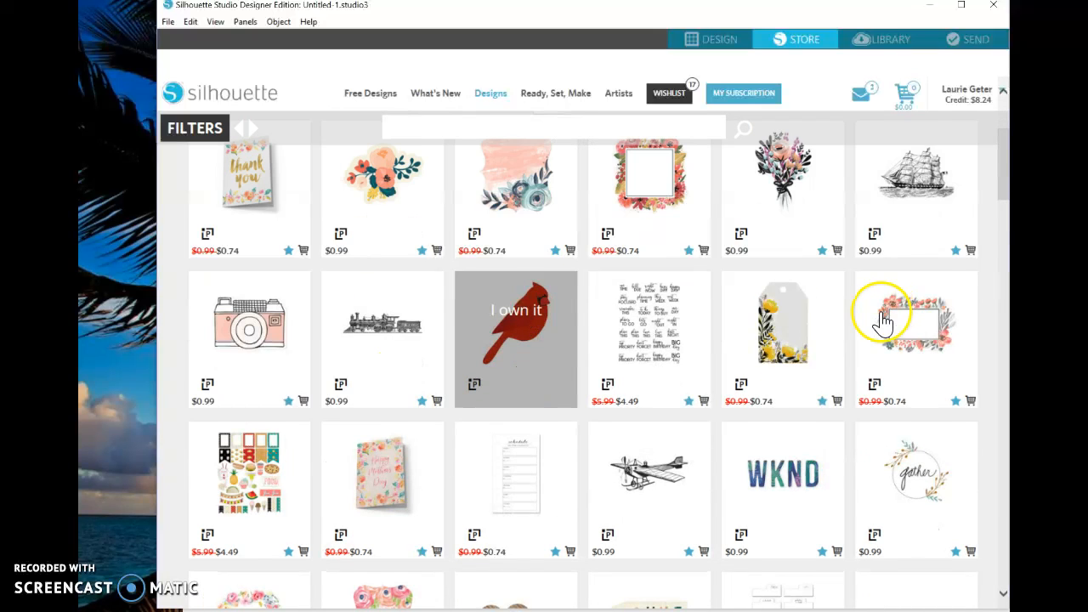
scroll(751, 374, "down", 1)
mouse_move(789, 384)
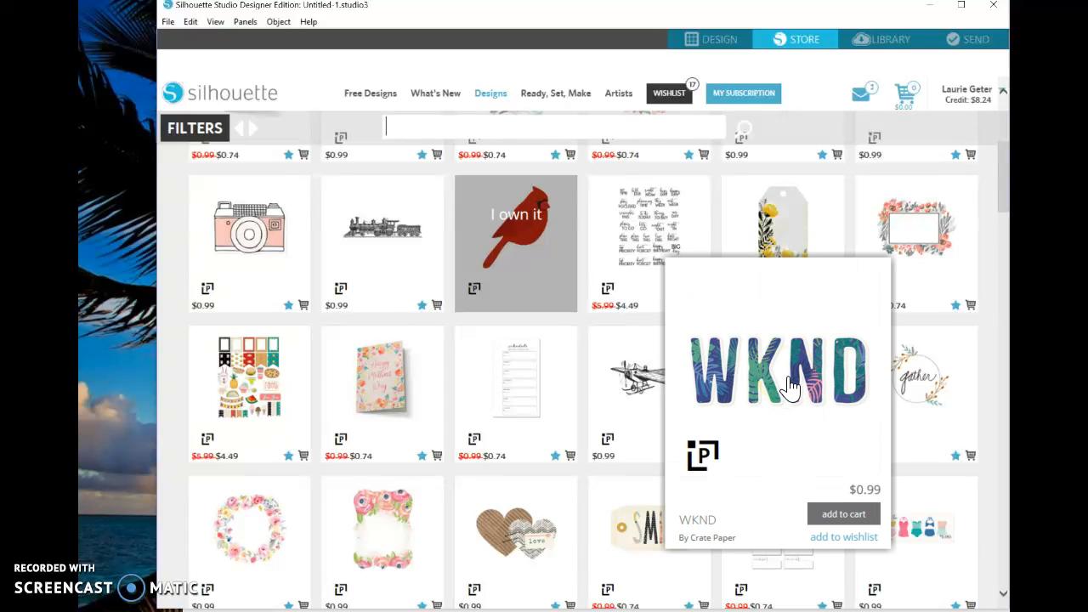
left_click(523, 391)
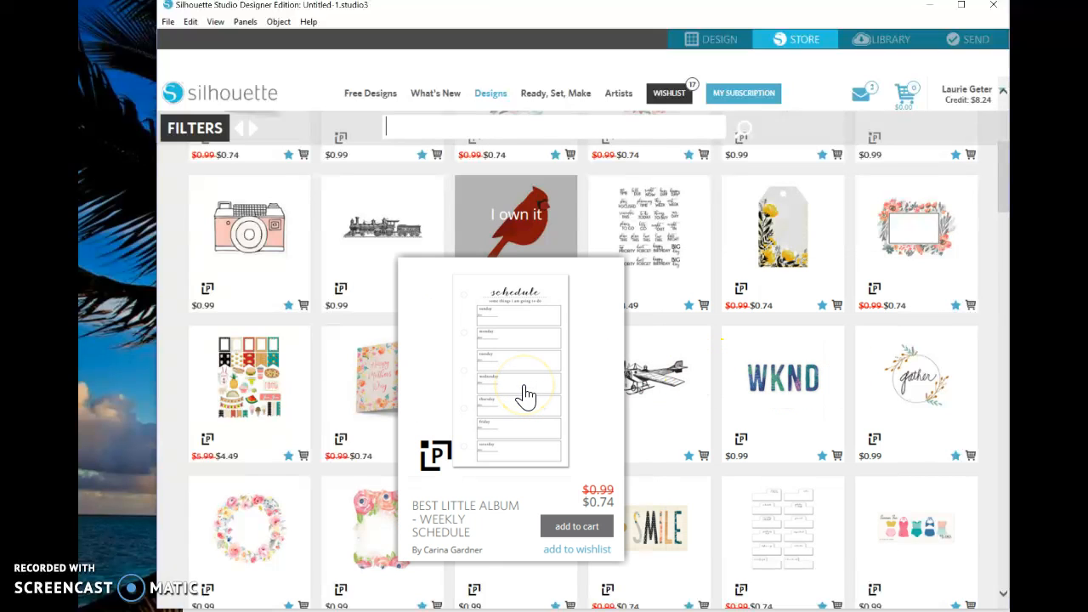
left_click(278, 238)
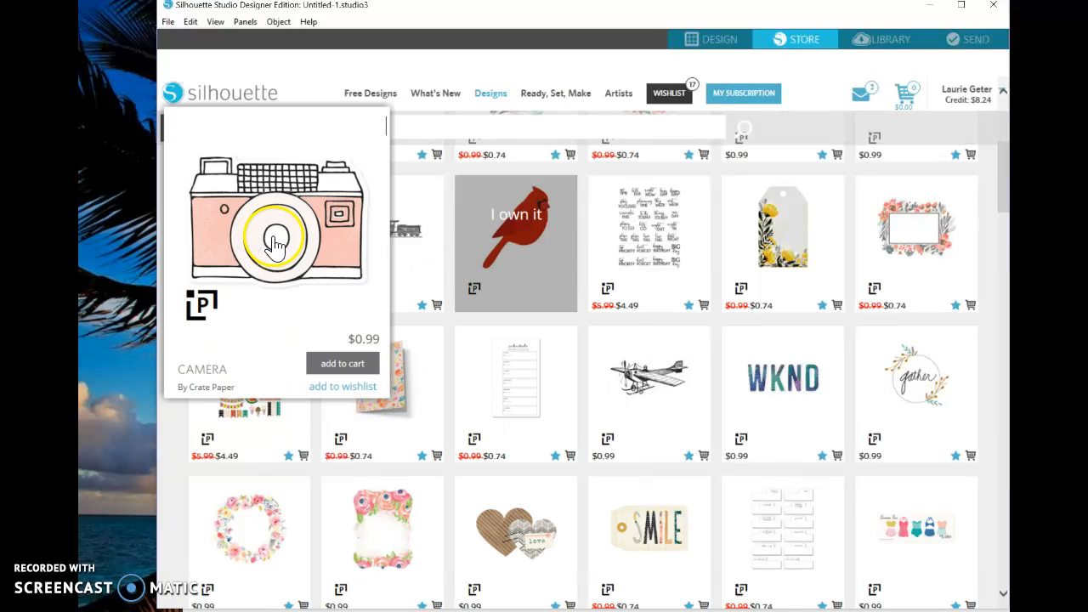
Find the Watercolor Flower Bouquet among the Print & cut designs and add it to the cart
scroll(284, 257, "down", 5)
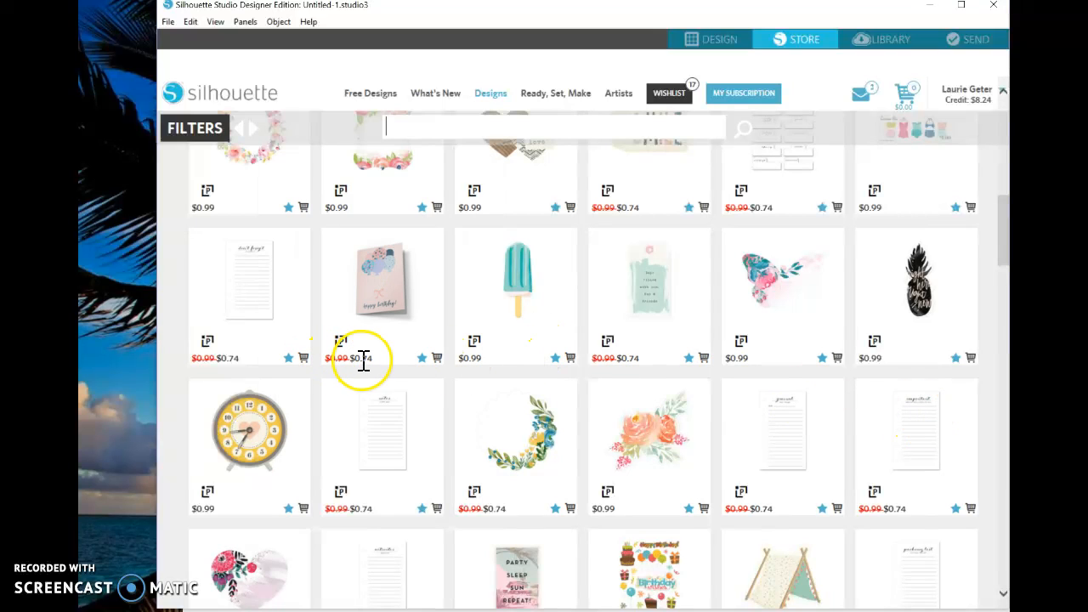
scroll(372, 361, "down", 3)
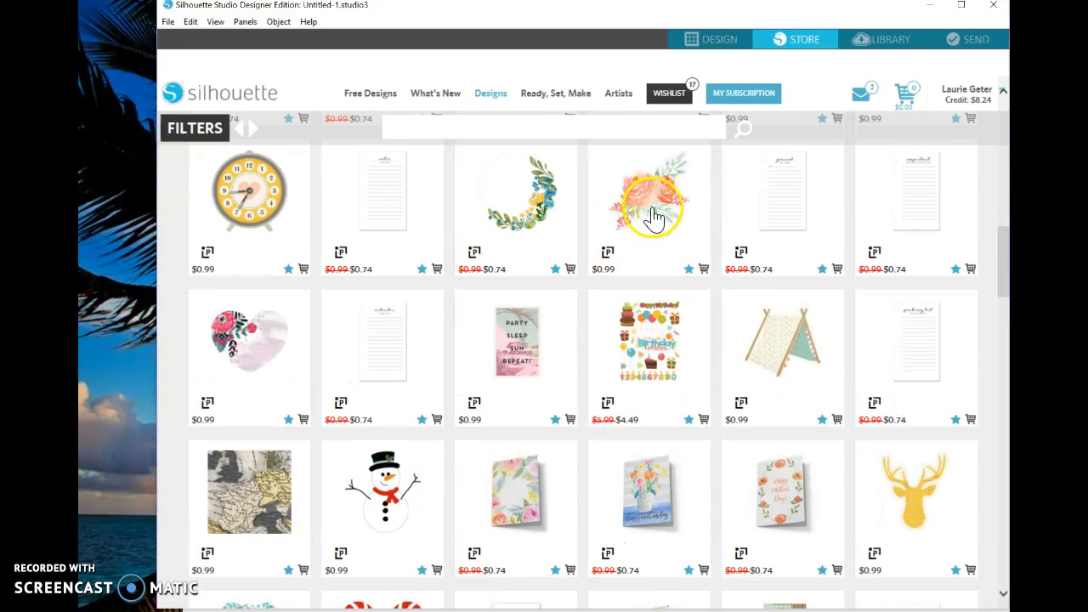
mouse_move(655, 217)
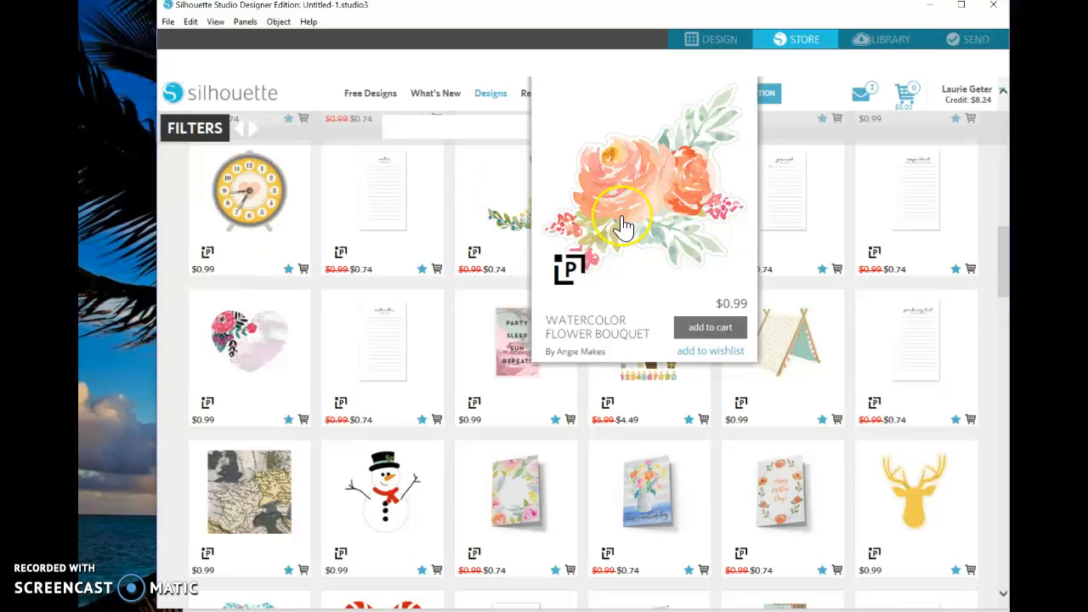
left_click(698, 331)
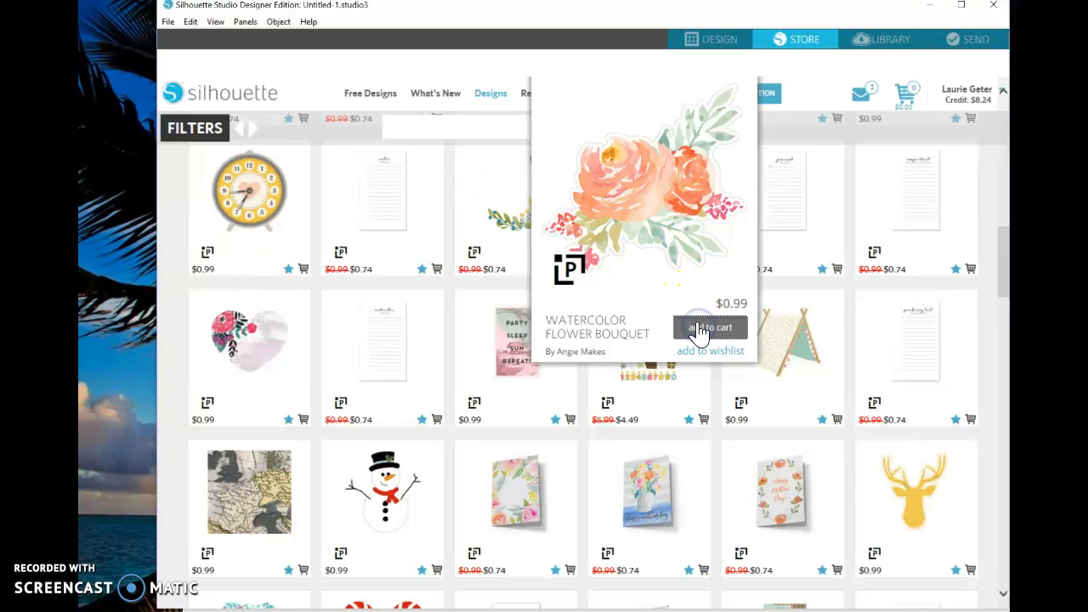
scroll(506, 256, "down", 1)
Find the Watercolor Flower Wreath in the Print & cut results and add it to the cart
scroll(481, 262, "up", 4)
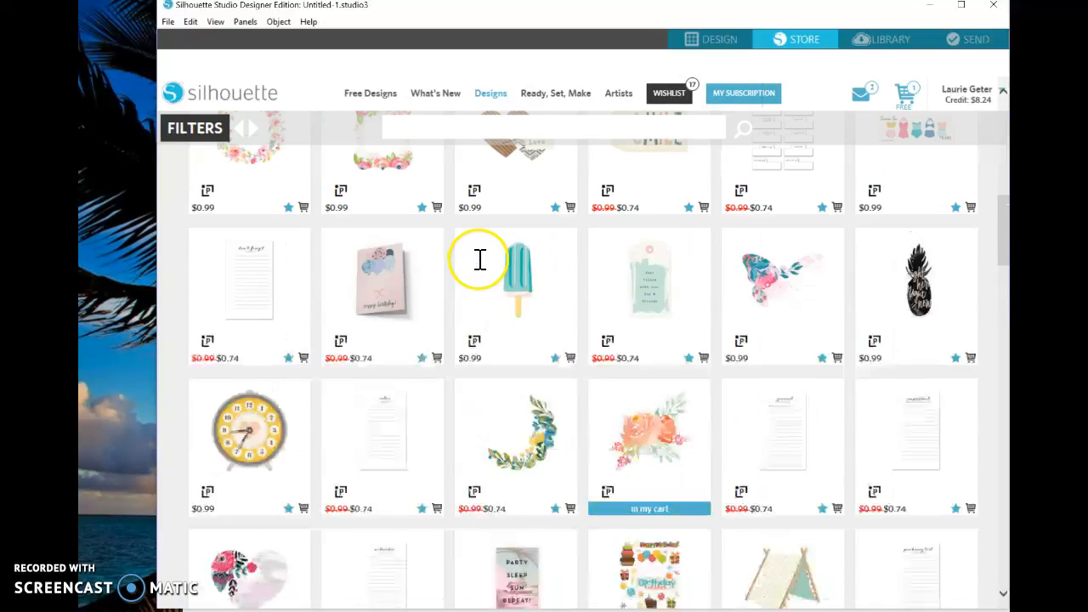
scroll(480, 260, "up", 1)
scroll(480, 270, "up", 2)
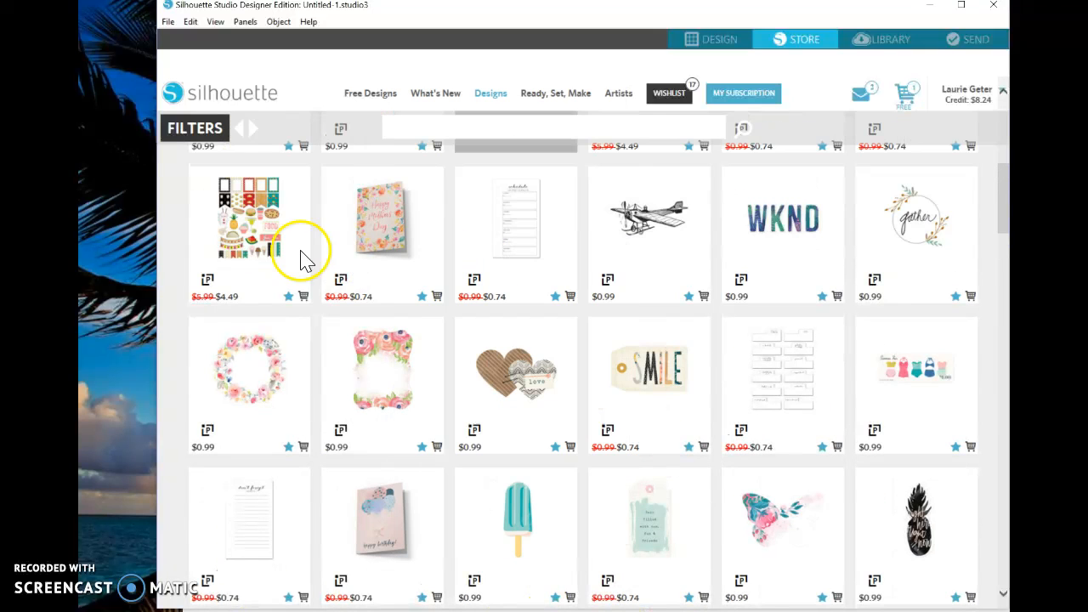
mouse_move(263, 353)
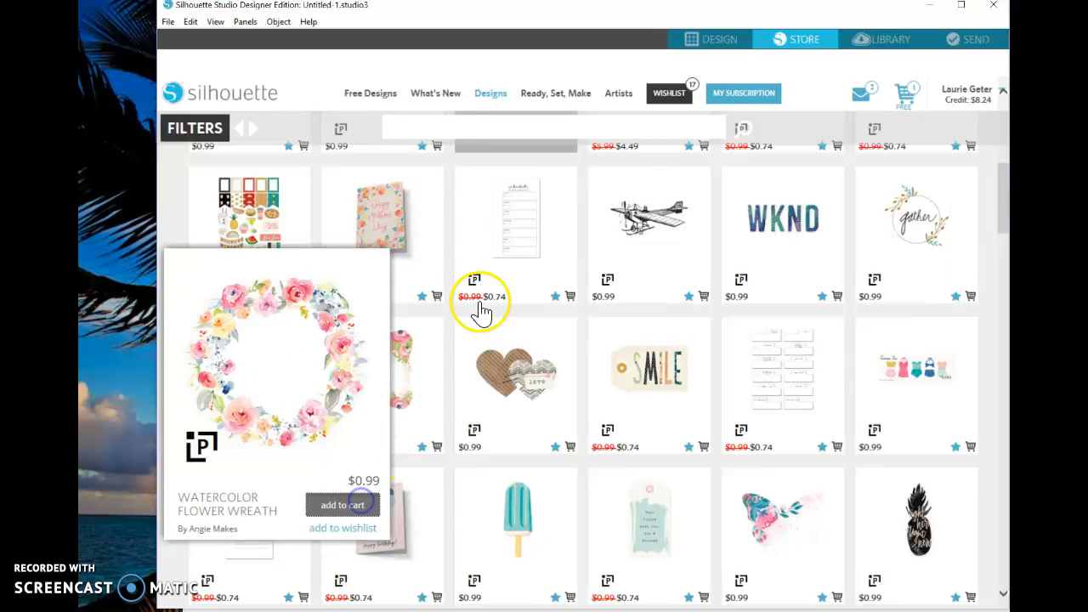
Browse the Print & cut results for the Painted Floral Tag design and add it to the wishlist
scroll(553, 285, "down", 15)
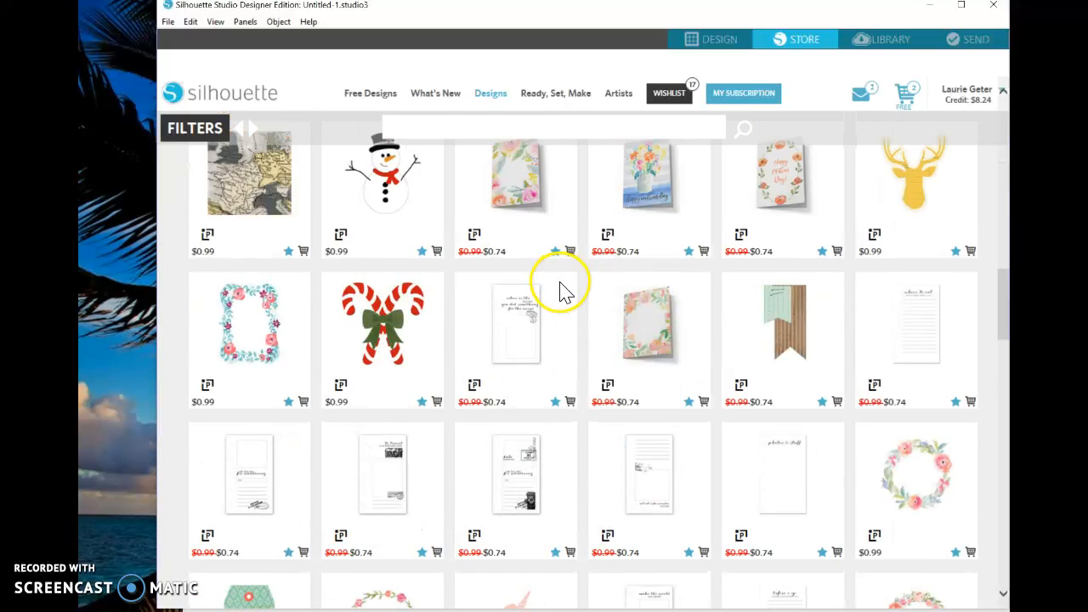
scroll(651, 335, "up", 20)
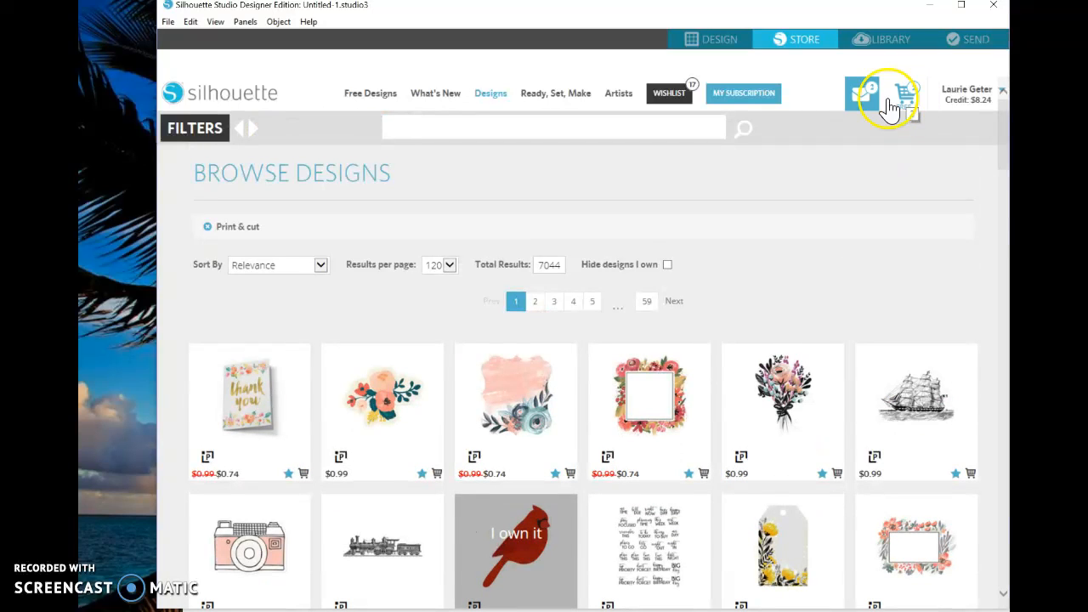
mouse_move(367, 438)
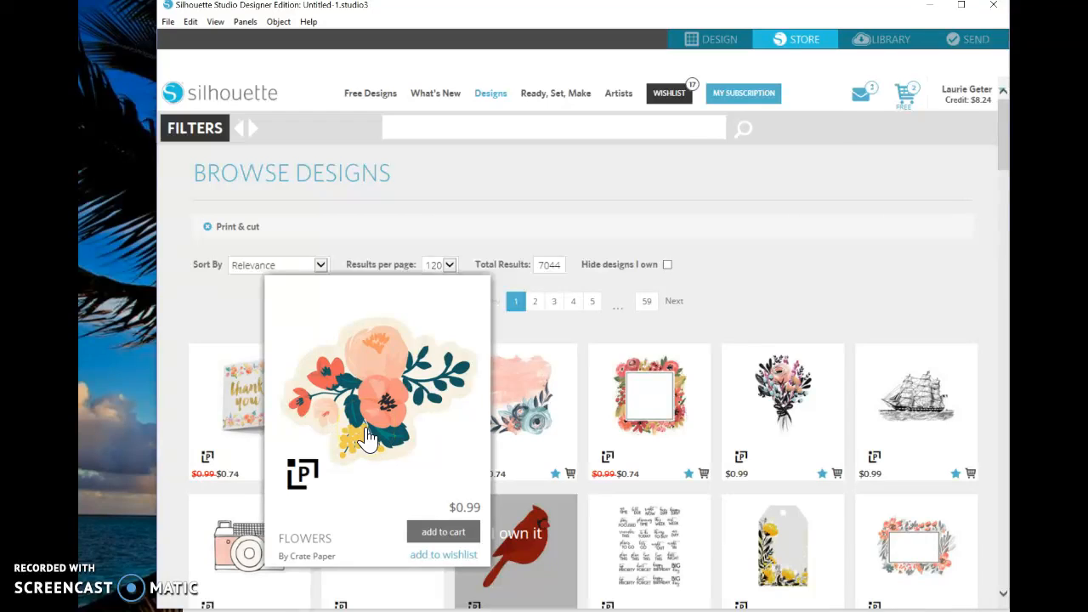
scroll(368, 437, "down", 3)
mouse_move(783, 259)
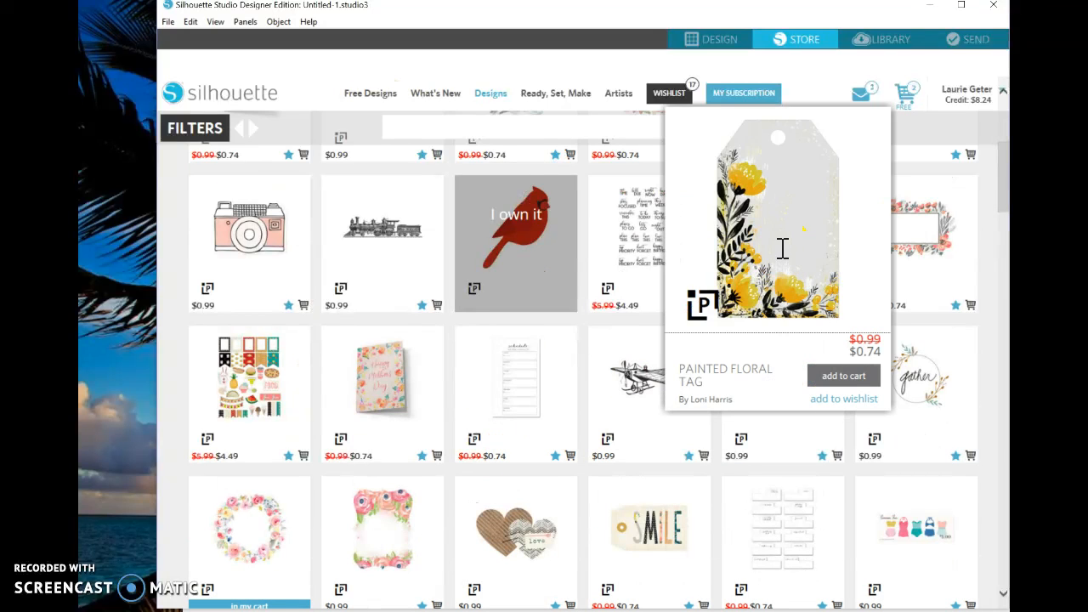
left_click(851, 399)
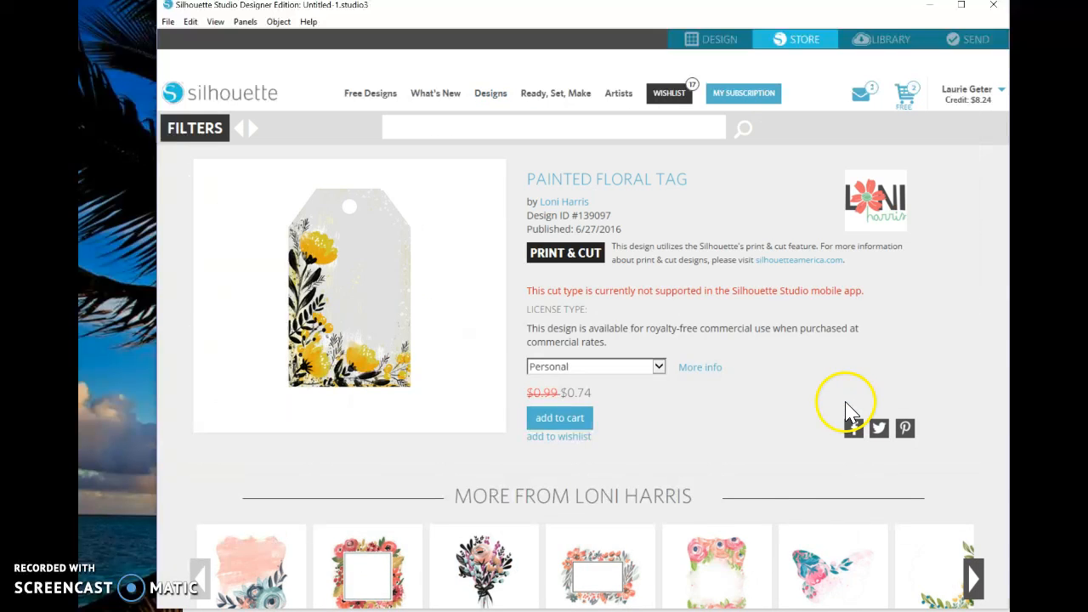
left_click(577, 437)
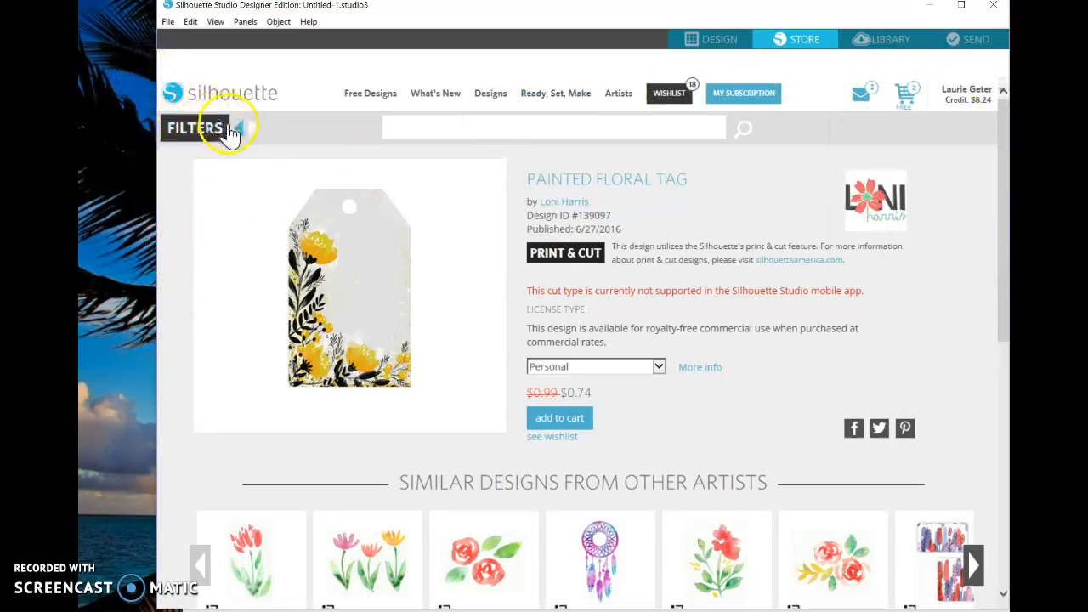
Go back through the Print & cut results and Daily Deals to the store's home page and browse it
left_click(241, 133)
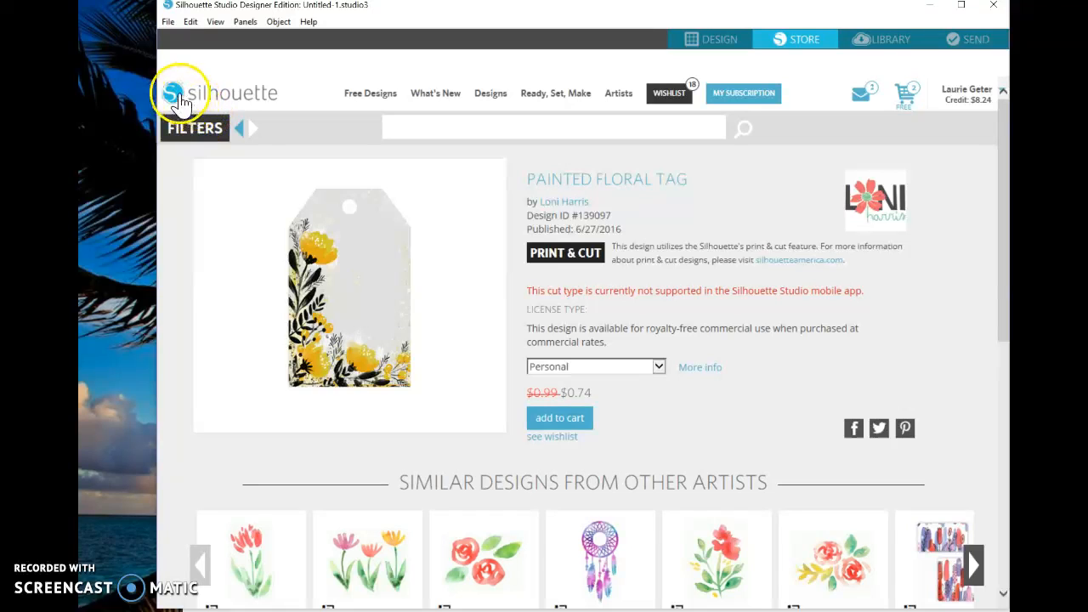
left_click(242, 132)
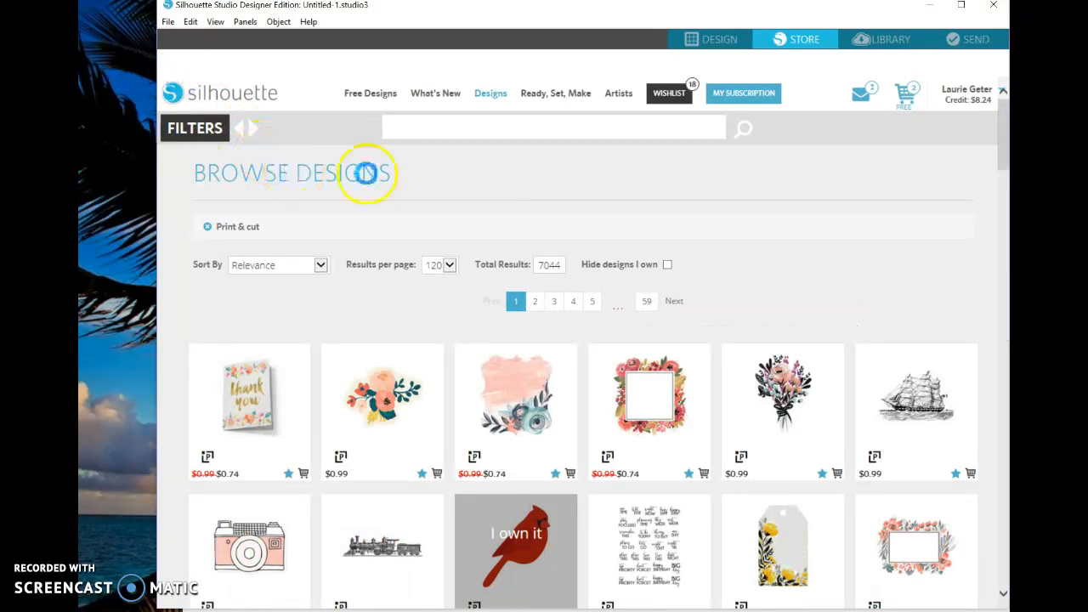
left_click(247, 130)
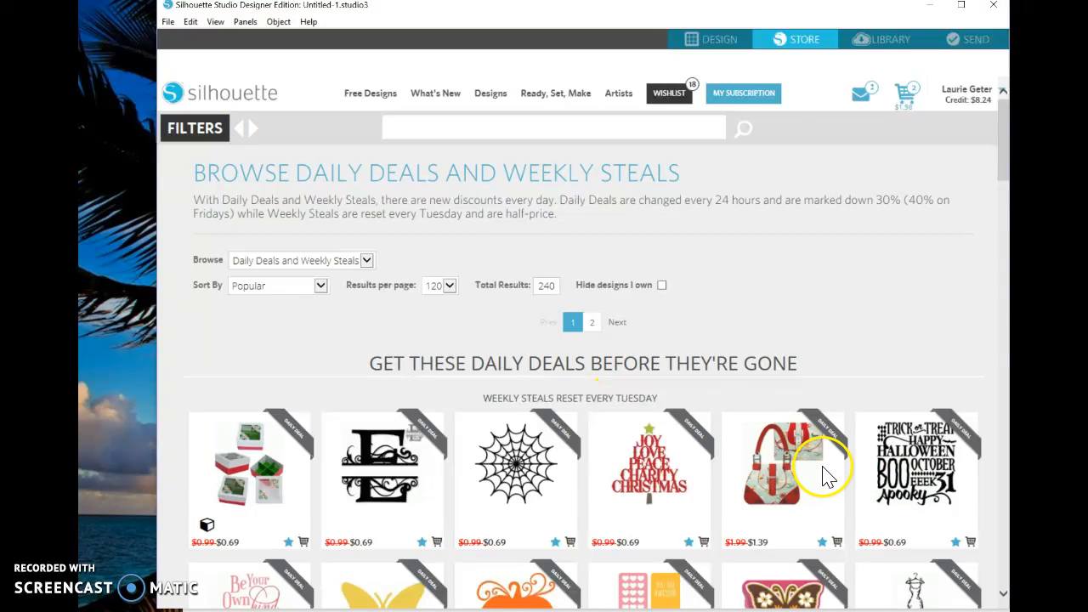
scroll(630, 321, "down", 3)
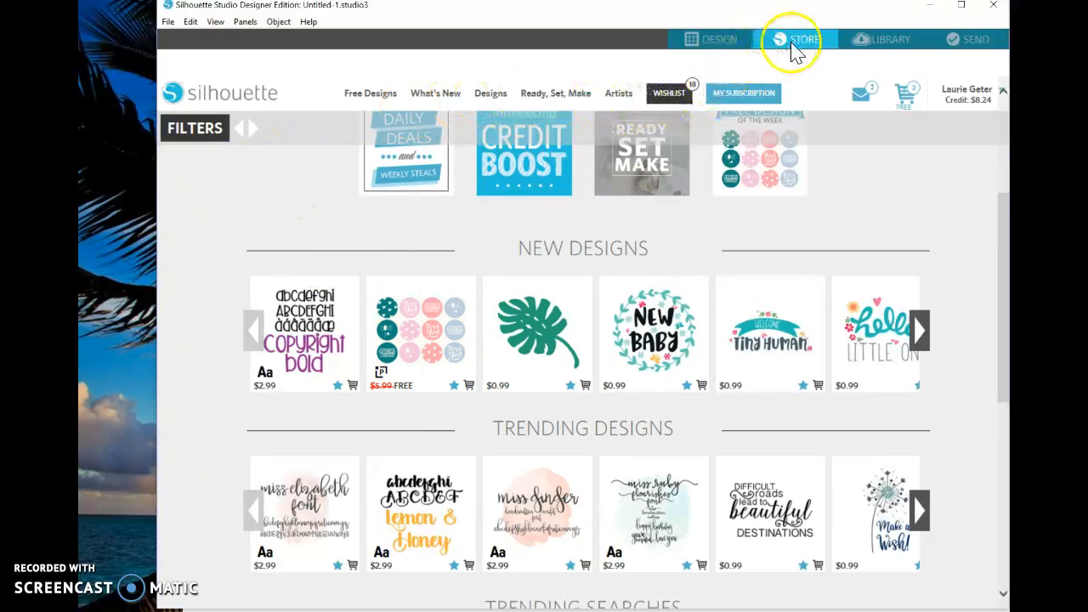
Open the design library
left_click(884, 39)
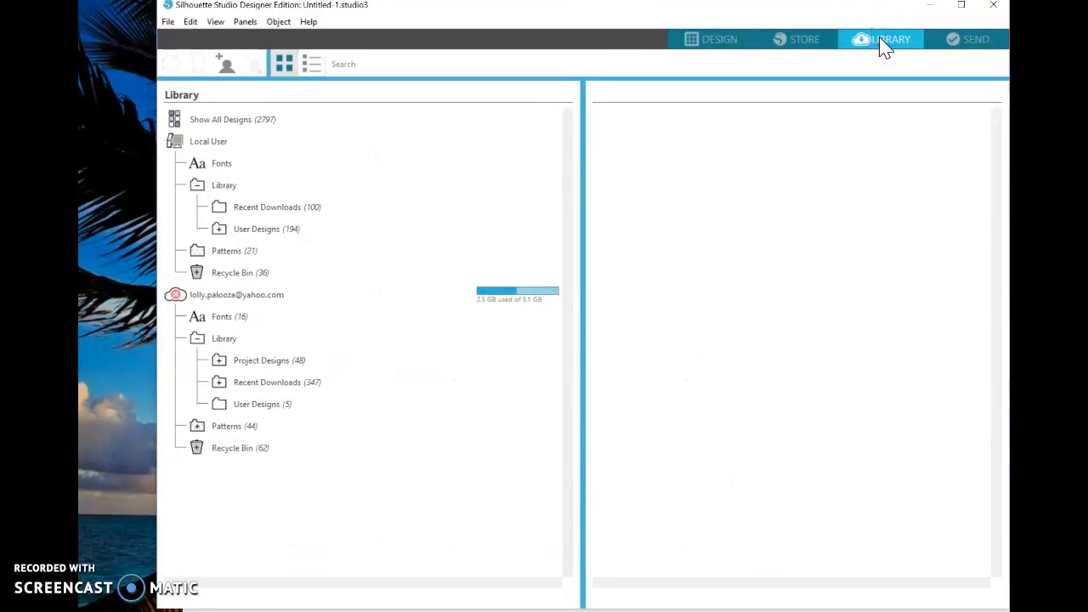
Find the birthday cake design in the account's Recent Downloads, open it on the page and move it nearer the page's upper-left area
left_click(259, 387)
scroll(845, 382, "down", 2)
scroll(845, 382, "down", 4)
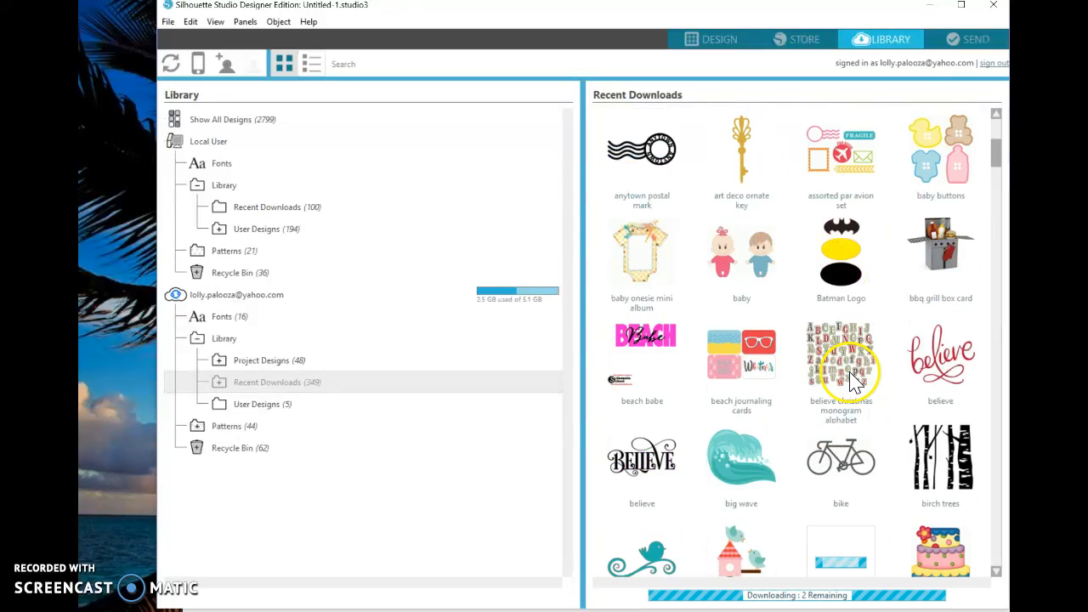
scroll(853, 383, "down", 1)
left_click(931, 423)
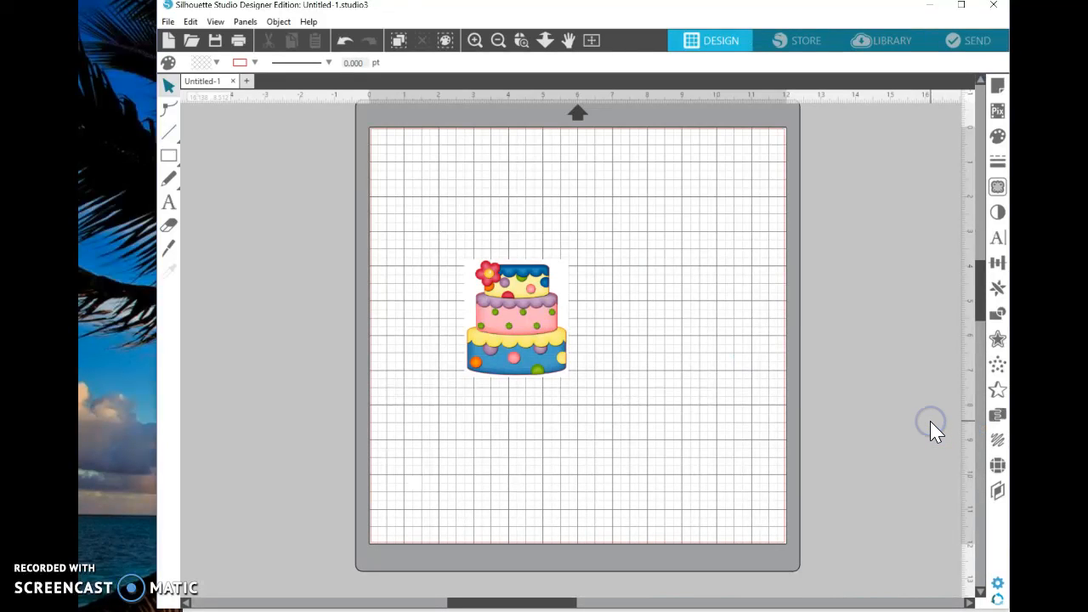
left_click_drag(520, 310, 486, 274)
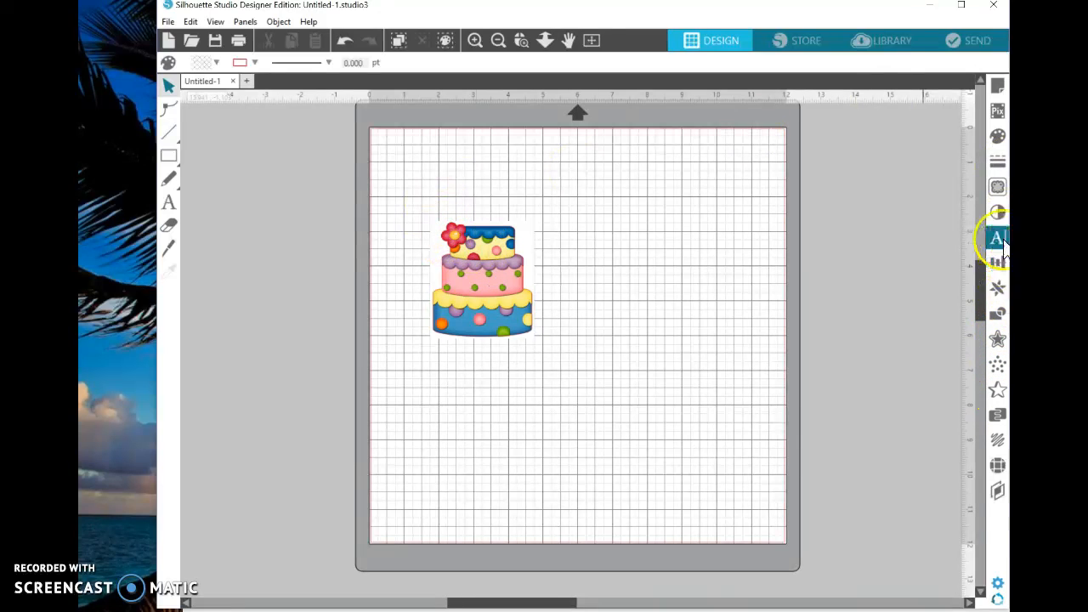
Trace and detach the cake from a trace area drawn around it, with the threshold at 79%
left_click(998, 187)
left_click(790, 167)
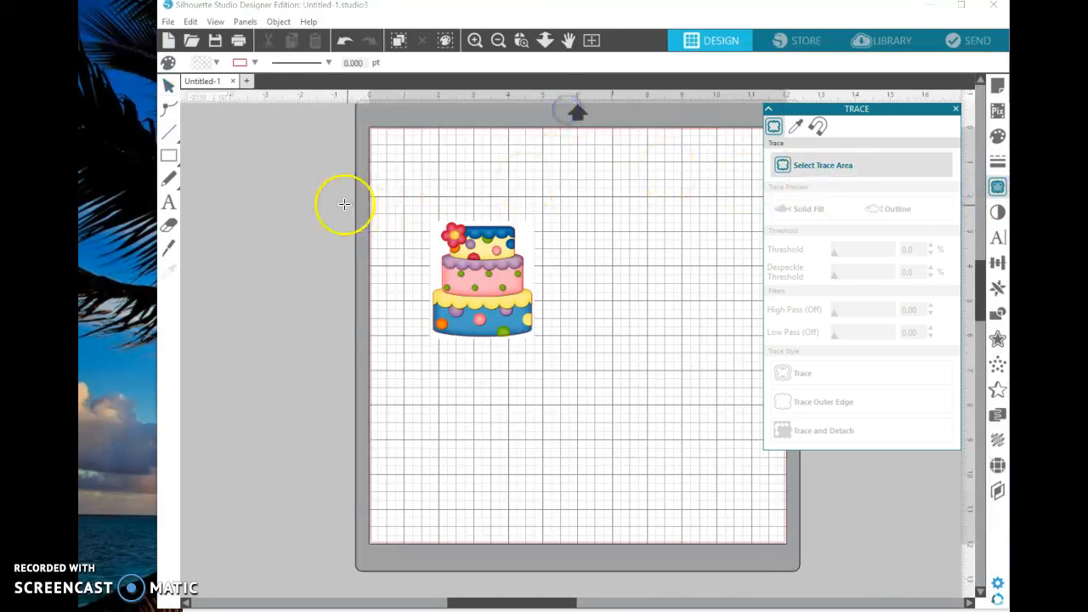
left_click_drag(419, 203, 566, 372)
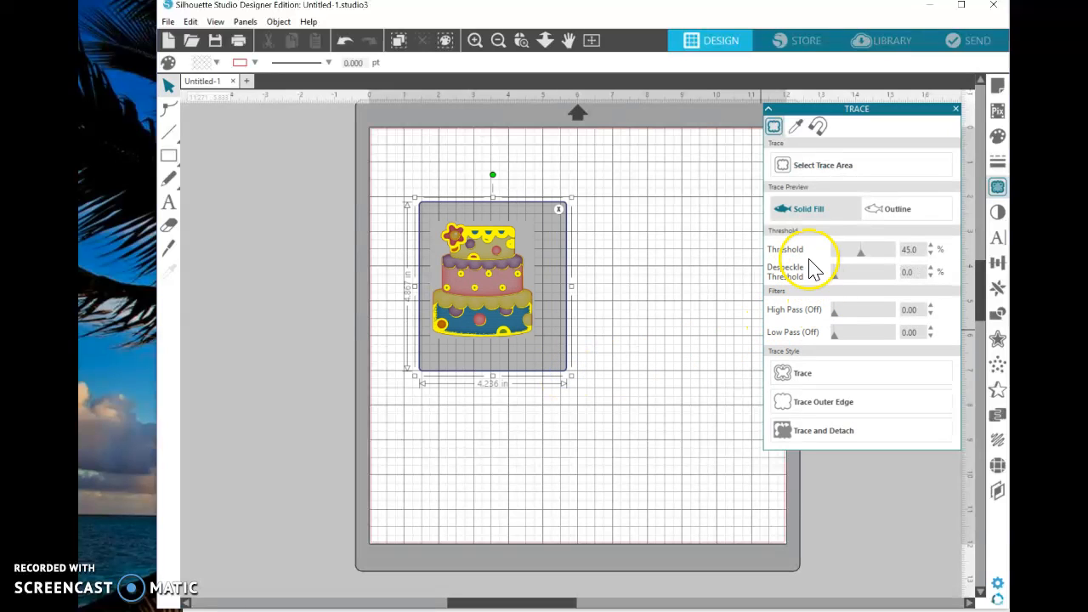
left_click_drag(869, 258, 882, 251)
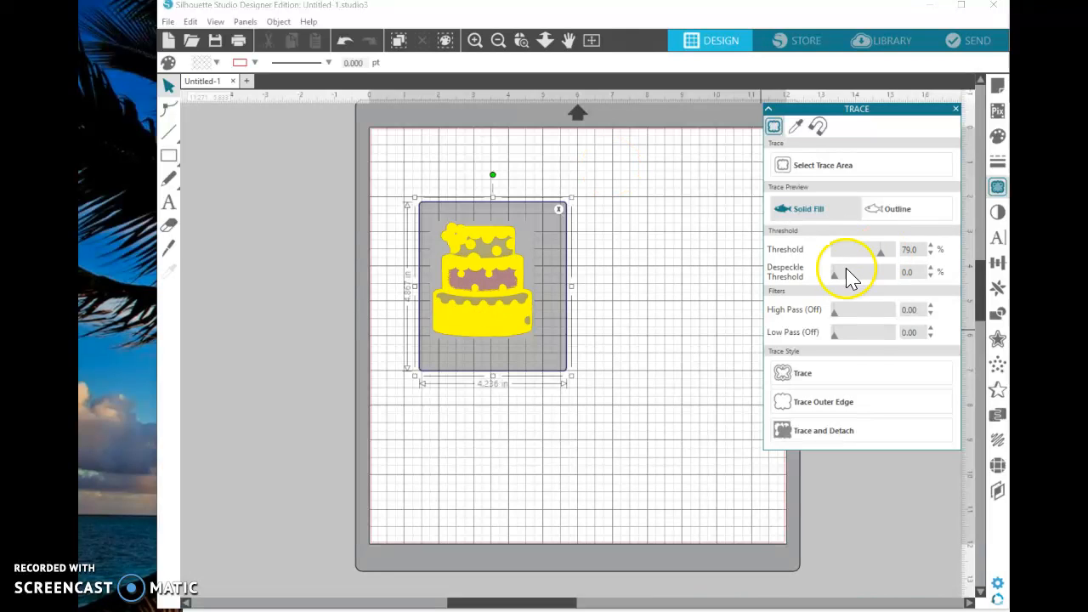
left_click(837, 435)
Move the leftover white background off the page, delete it, and shift the detached cake toward the page's upper-left corner
left_click_drag(510, 231, 322, 242)
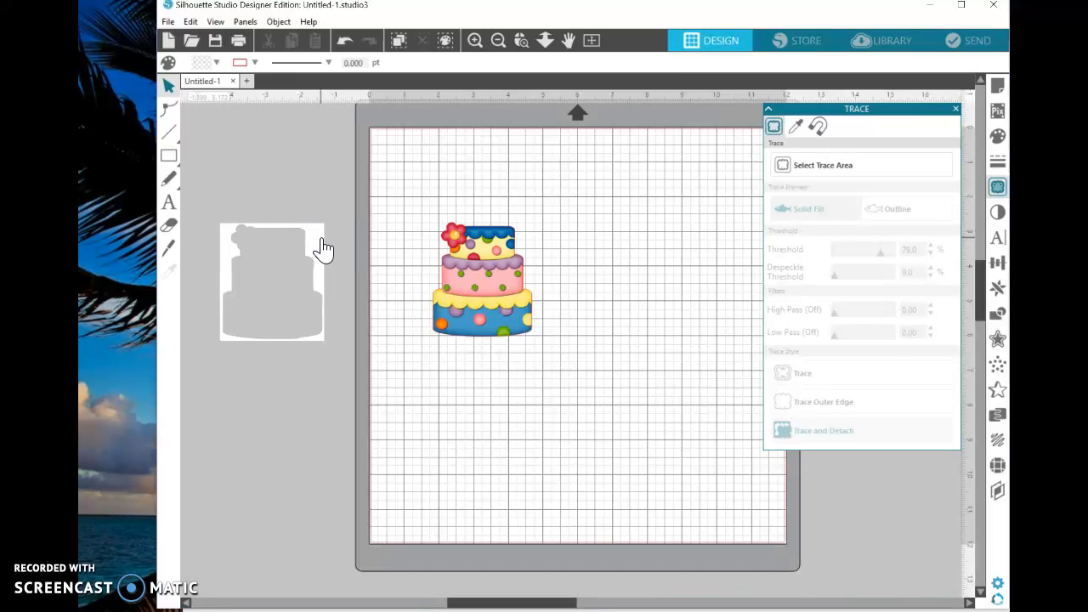
left_click(323, 246)
right_click(321, 241)
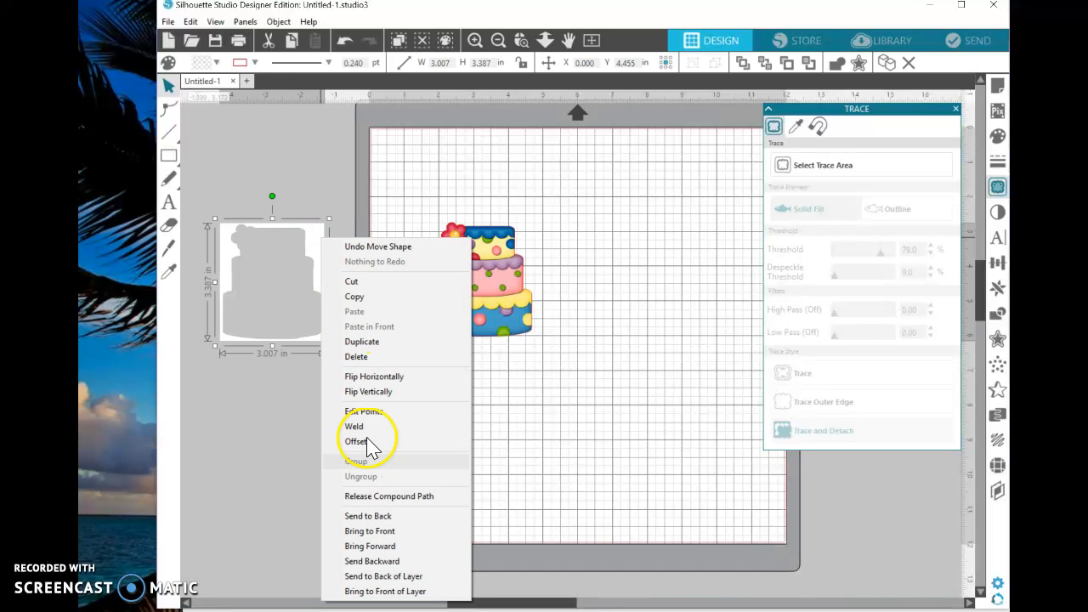
left_click(356, 357)
mouse_move(512, 309)
left_mouse_down()
mouse_move(407, 289)
mouse_move(312, 289)
mouse_move(473, 259)
left_mouse_up()
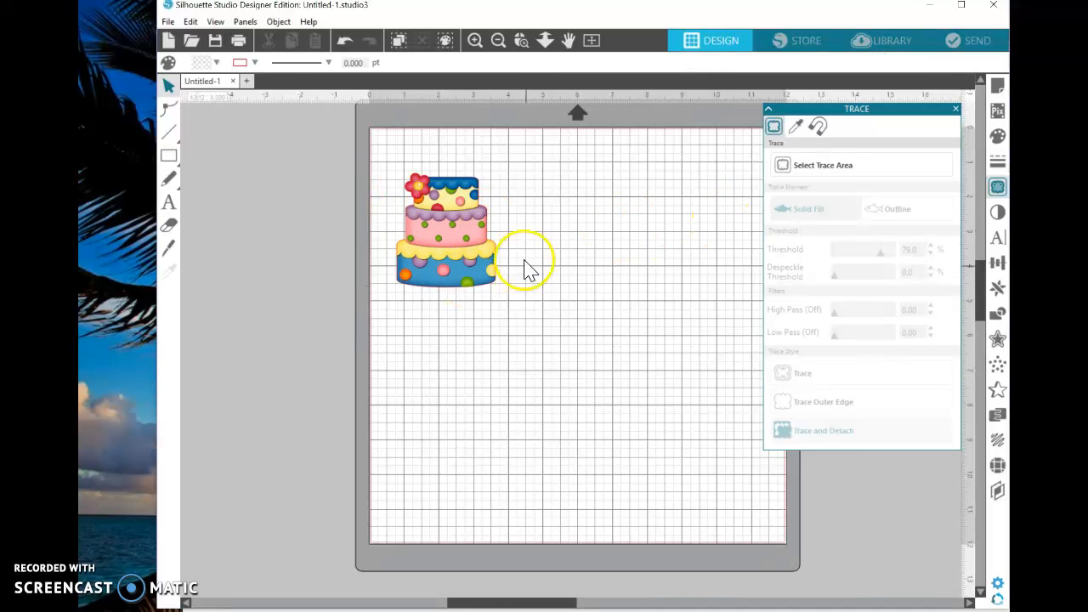
Set the page size to 8.5 in wide and 11 in high
left_click(956, 109)
left_click(997, 86)
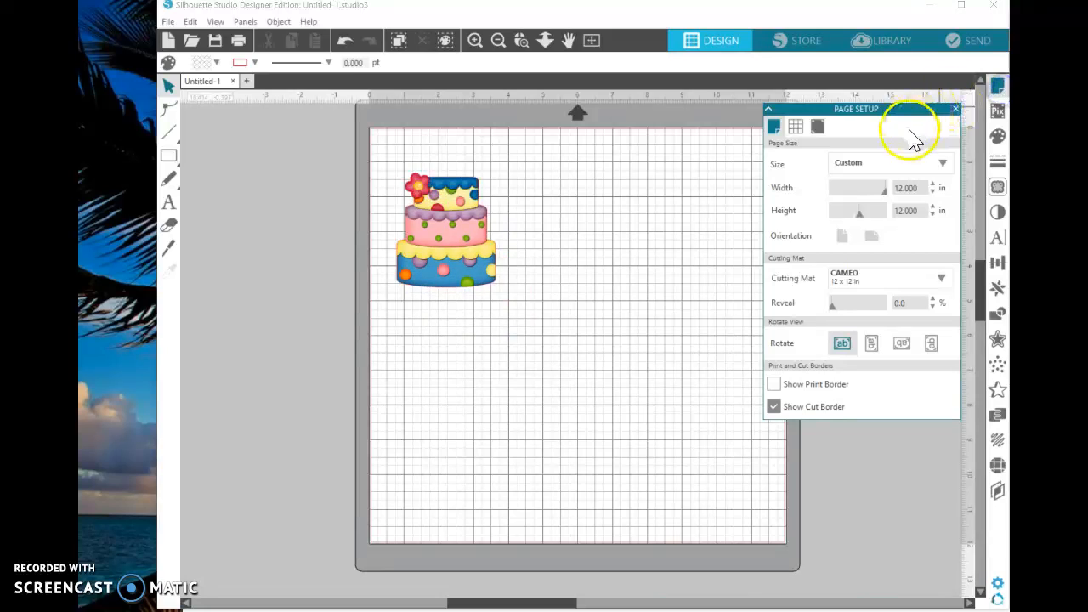
left_click_drag(924, 187, 812, 193)
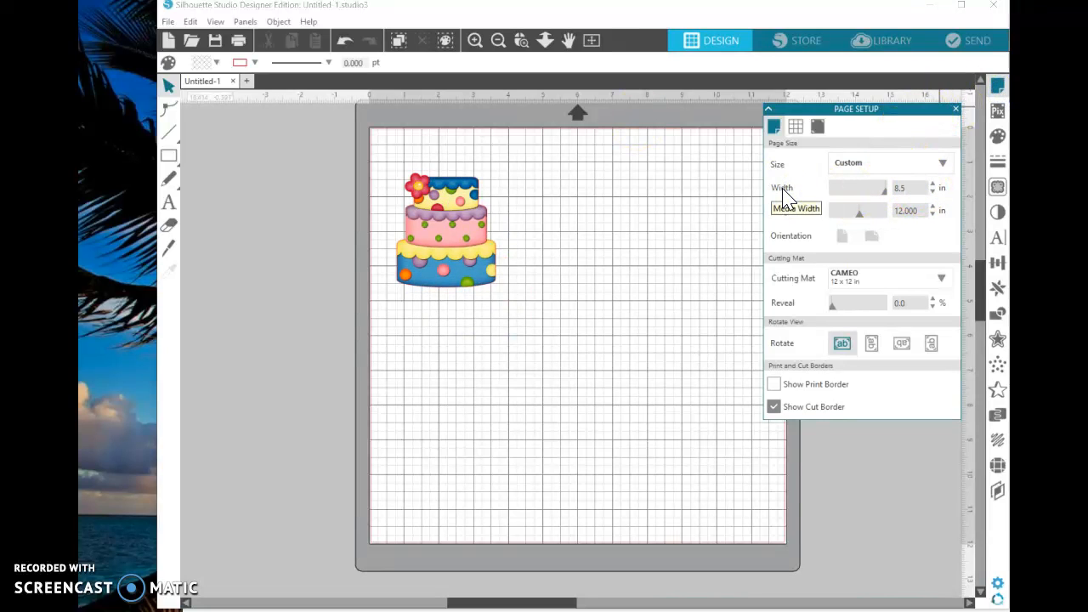
key("Tab")
type("1")
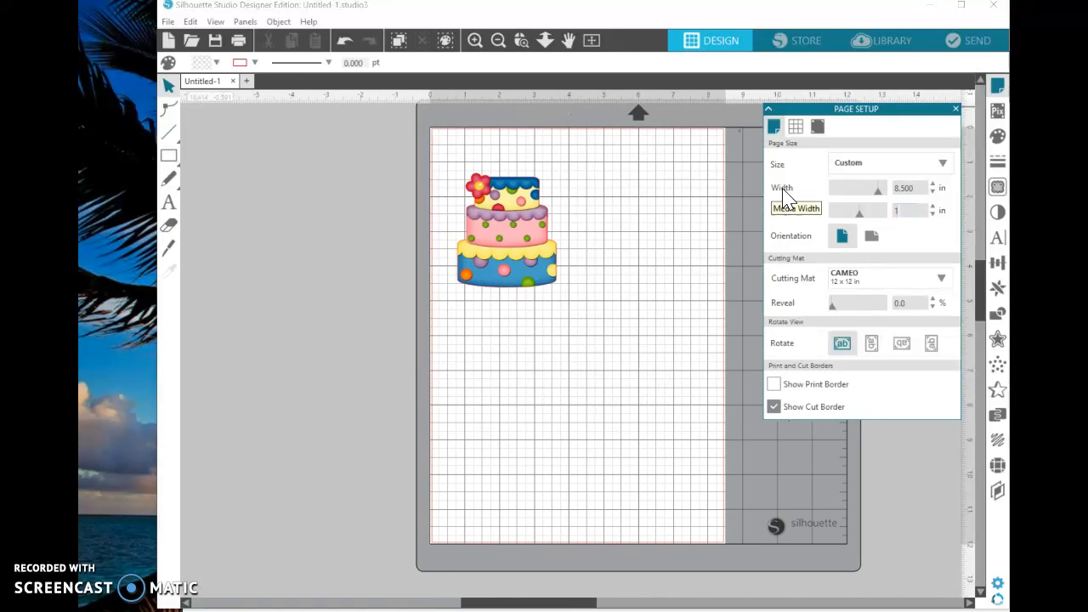
type("1")
key("Tab")
left_click(697, 287)
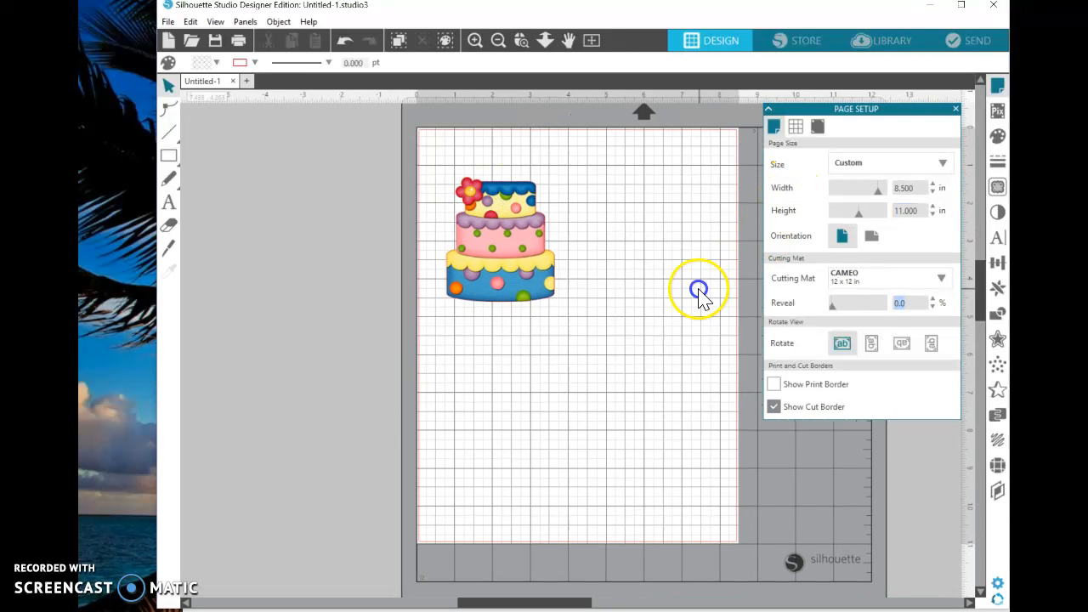
left_click(956, 110)
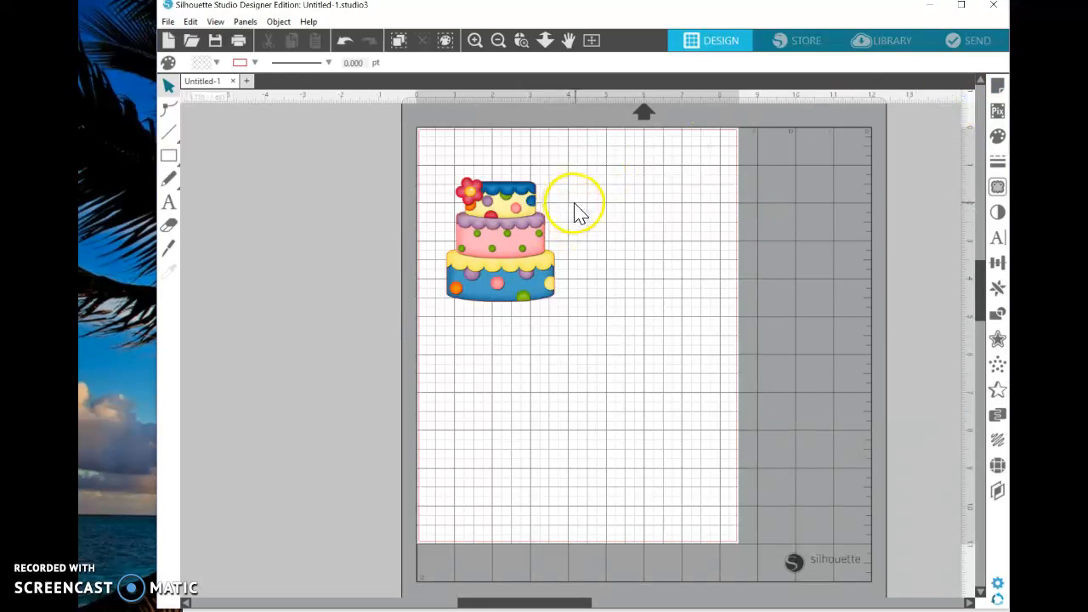
Shrink the cake to about 1.83 by 2.11 in and place it near the page's upper-left corner
left_click_drag(530, 243, 524, 220)
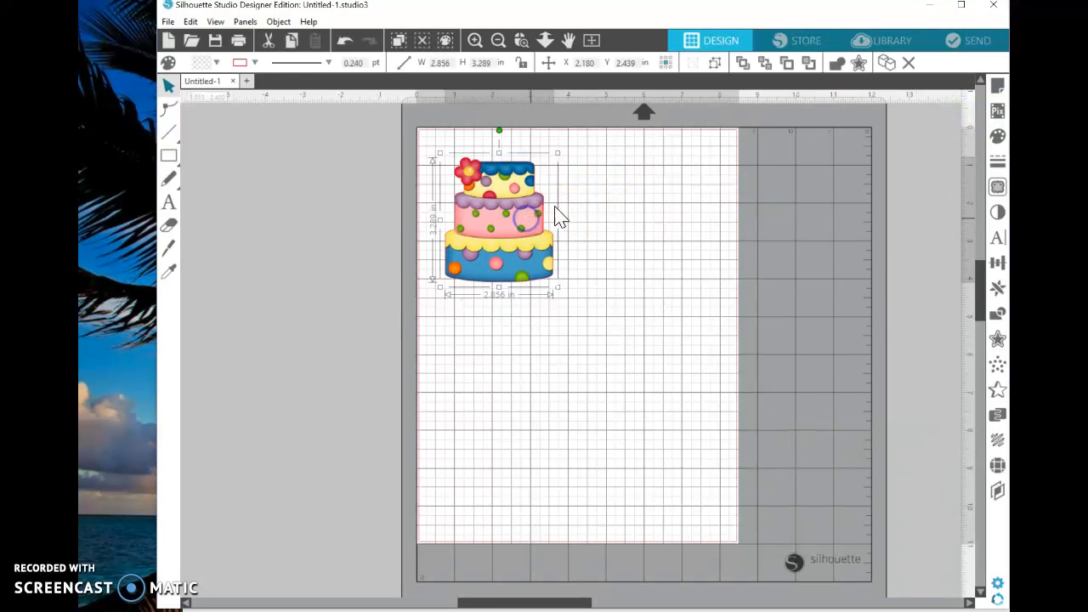
left_click_drag(555, 154, 511, 190)
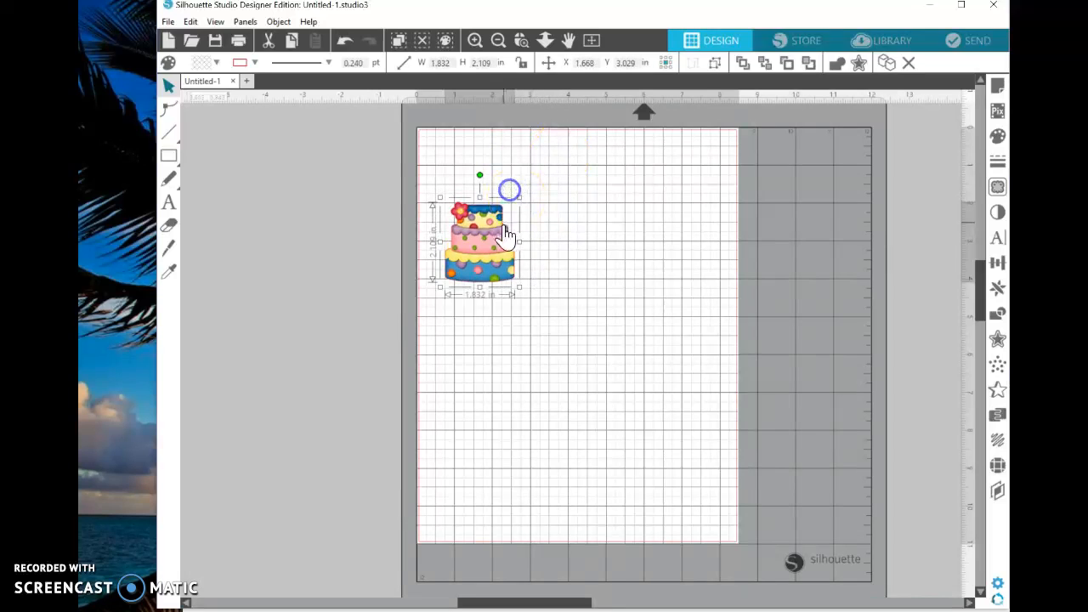
left_click_drag(500, 230, 507, 192)
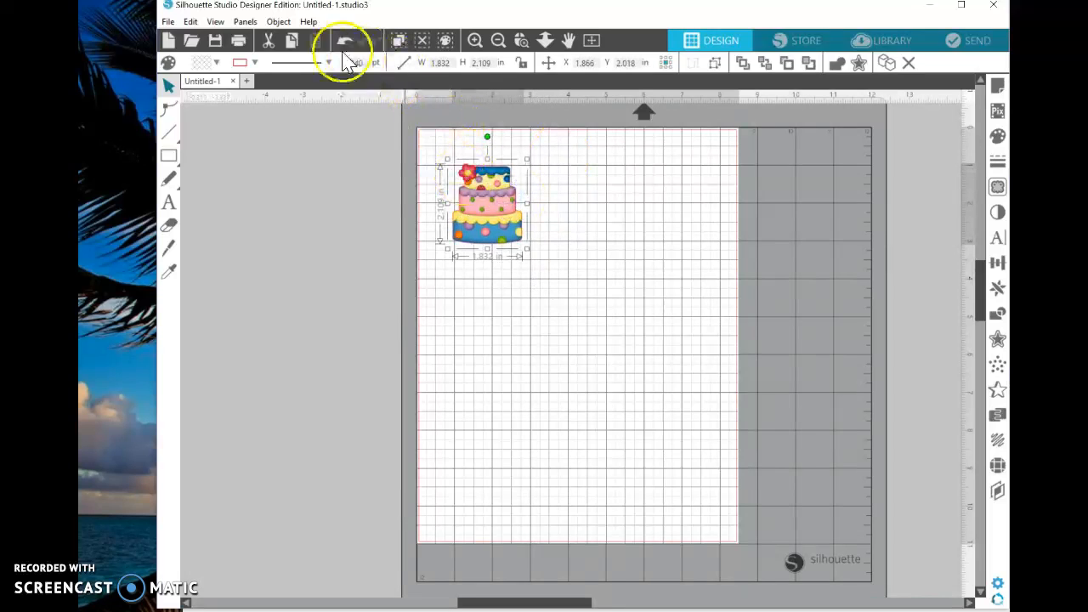
Replicate the cake to fill the page
left_click(279, 21)
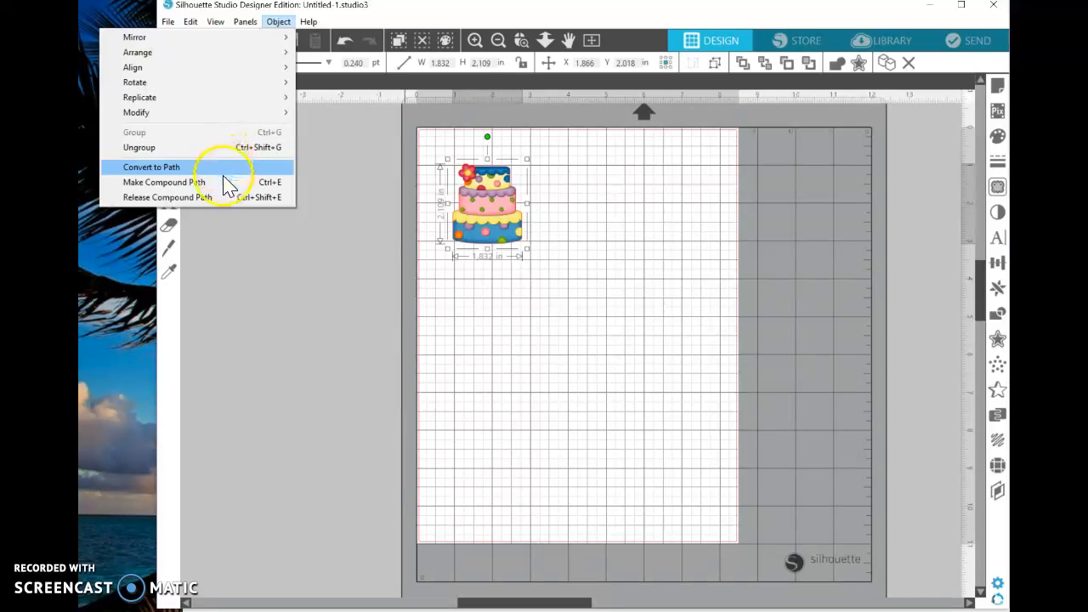
mouse_move(236, 98)
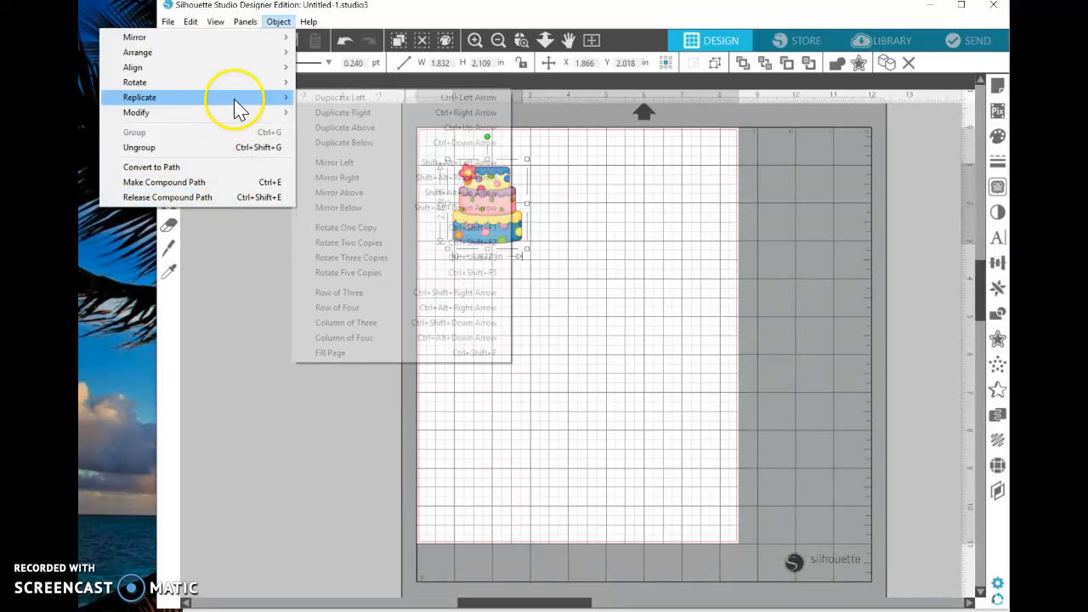
left_click(349, 353)
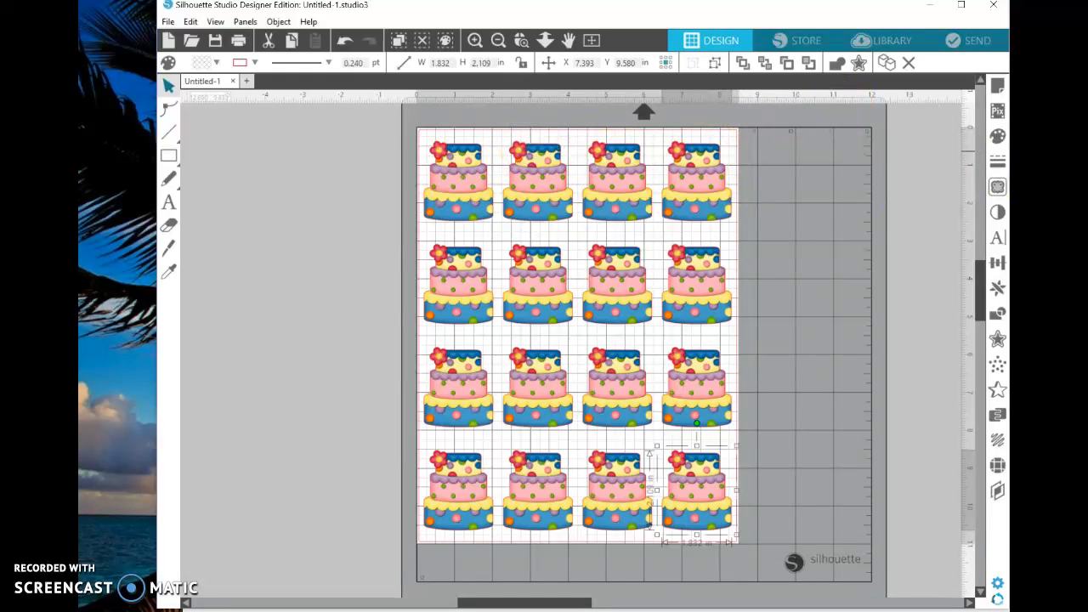
Add registration marks of style Type 1 to the page
left_click(998, 88)
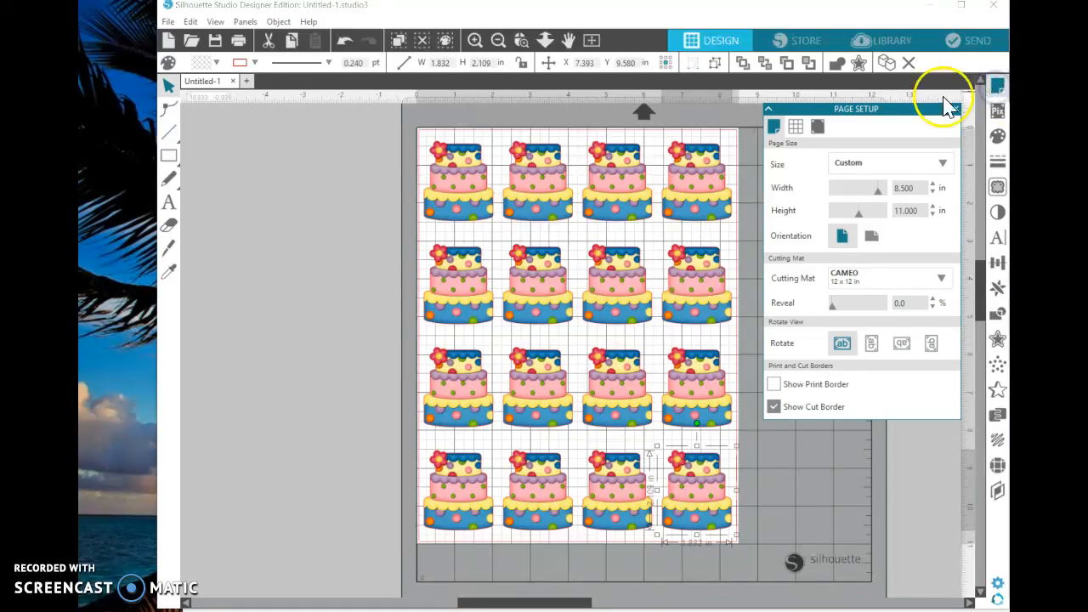
left_click(818, 126)
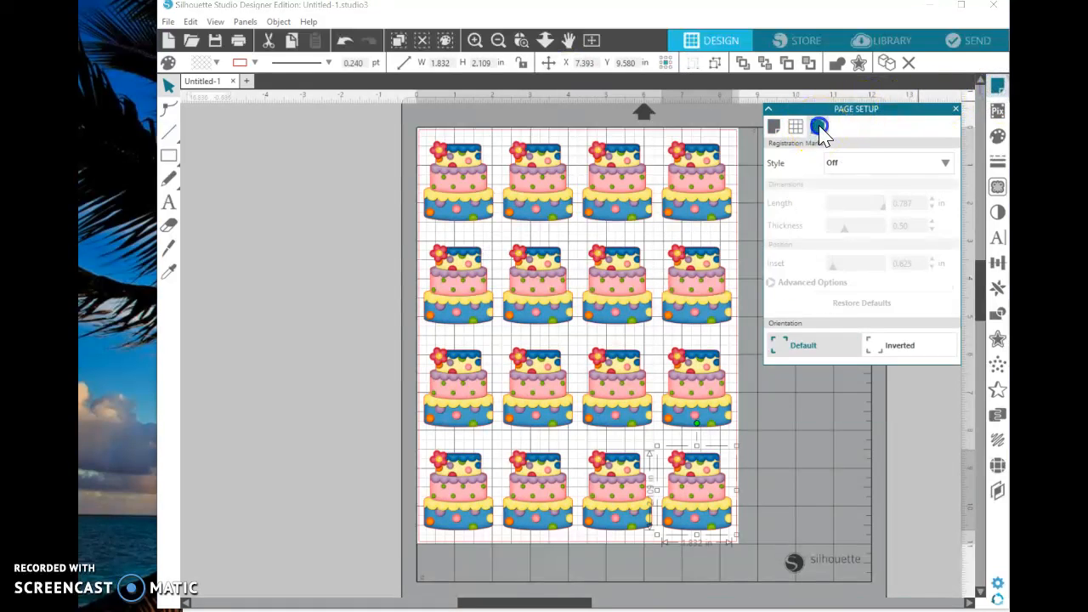
left_click(845, 163)
left_click(852, 203)
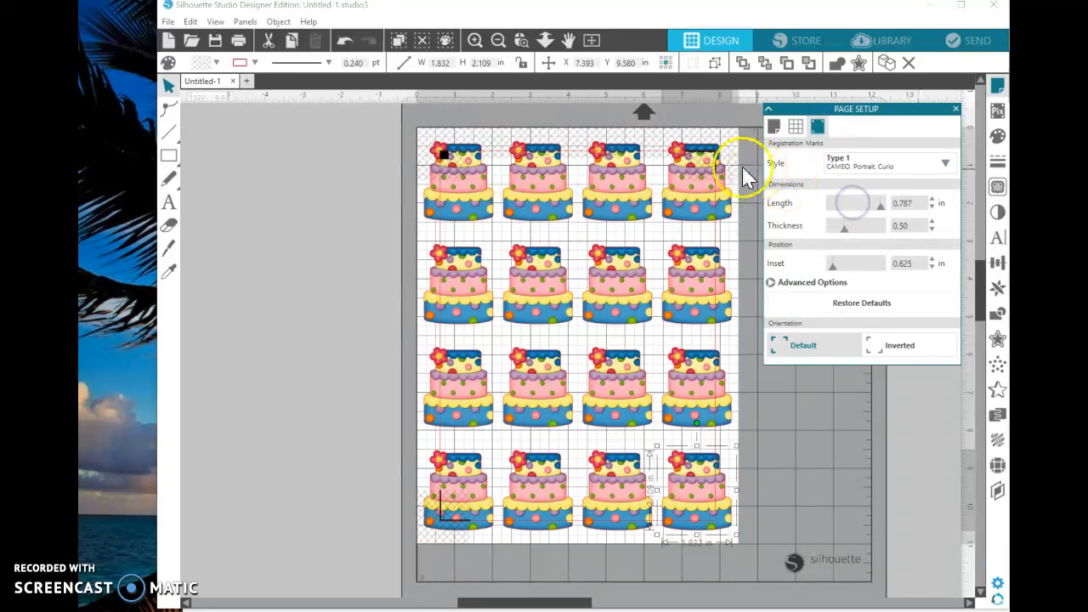
Move the first cakes of the top two rows off the page and shift the remaining top-row cakes clear of the registration marks
left_click_drag(473, 176, 322, 222)
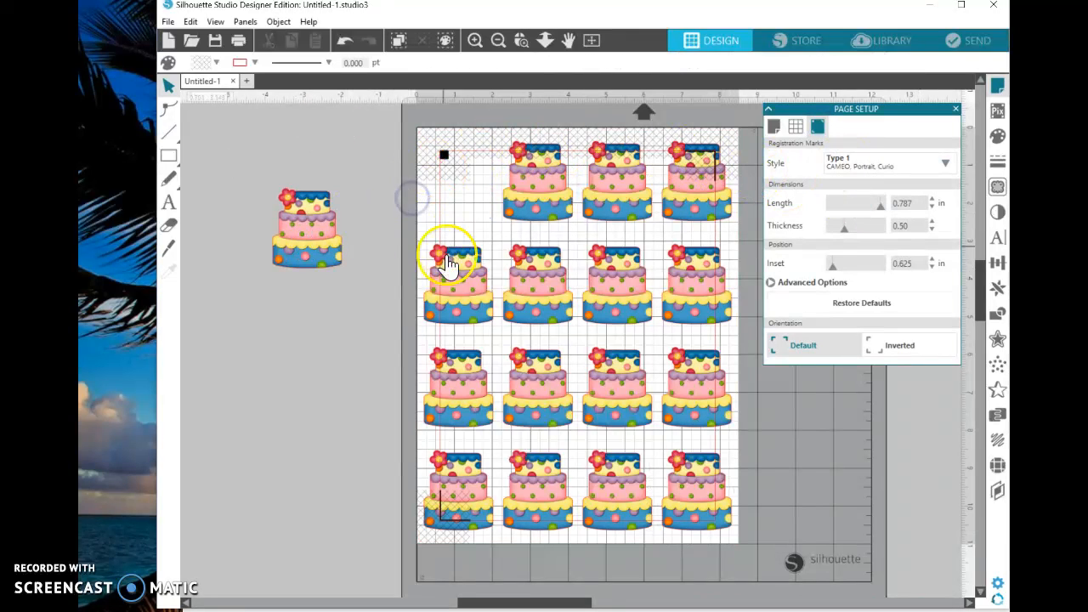
left_click_drag(449, 255, 318, 264)
left_click(442, 189)
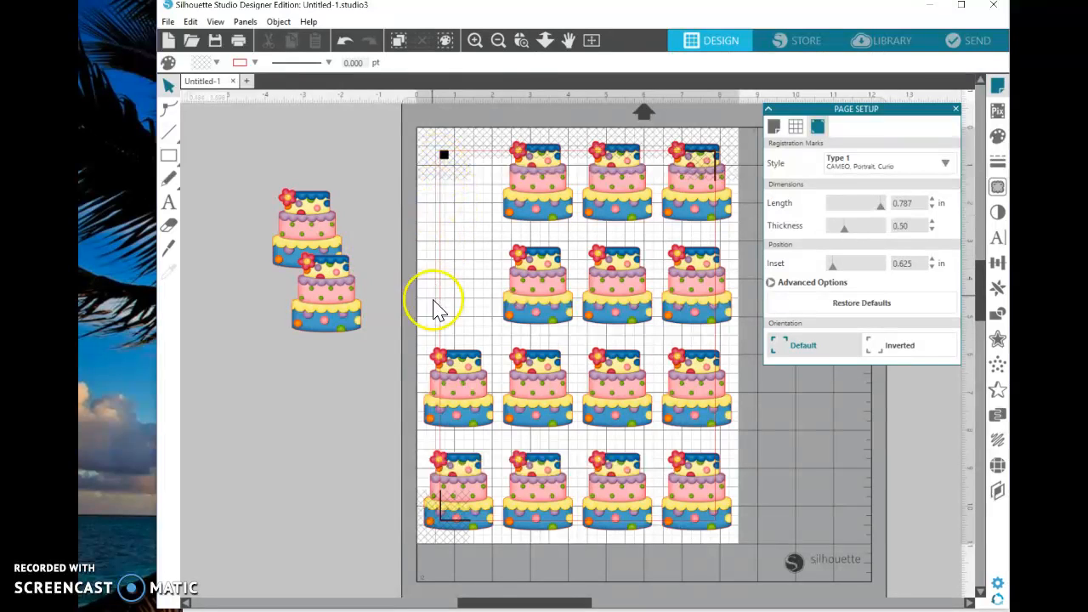
left_click_drag(515, 170, 492, 200)
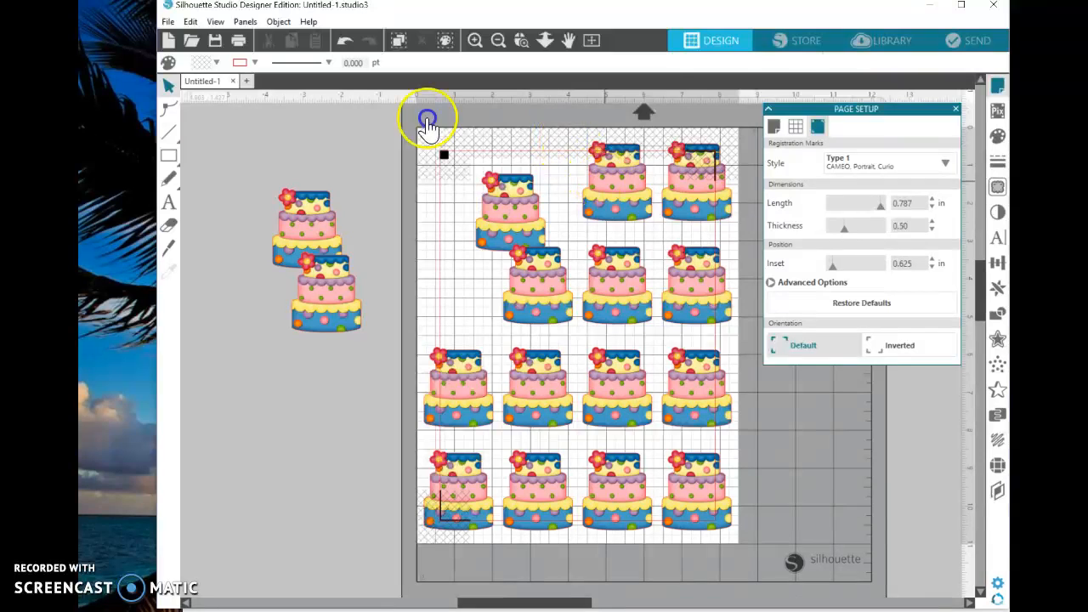
left_click_drag(617, 177, 590, 207)
left_click_drag(681, 198, 636, 228)
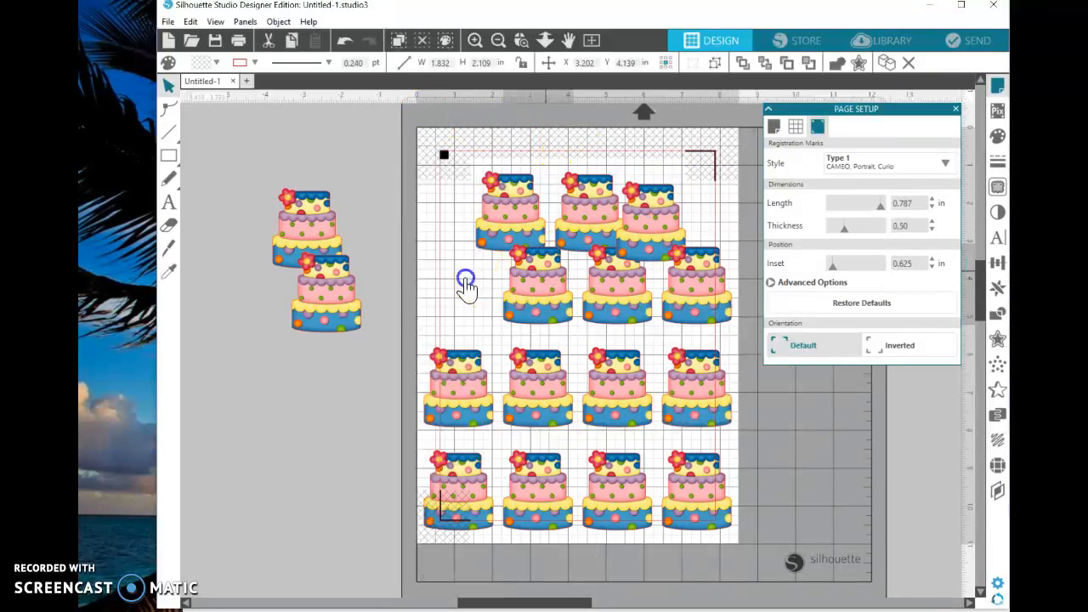
Rearrange the second- and third-row cakes inside the cut border without overlaps, moving two surplus cakes off the page
left_click_drag(544, 285, 365, 293)
left_click_drag(478, 389, 512, 313)
left_click_drag(524, 381, 485, 401)
left_click_drag(599, 310, 566, 333)
left_click_drag(673, 297, 639, 321)
left_click_drag(675, 381, 347, 364)
Complete a three-cake third row, keep one cake below it, move two surplus bottom cakes off the page, and nudge the top row's last cake
left_click_drag(617, 395, 582, 406)
left_click_drag(505, 394, 507, 387)
left_click_drag(689, 487, 652, 415)
left_click_drag(619, 481, 621, 466)
left_click_drag(537, 480, 321, 293)
left_click_drag(435, 459, 357, 310)
left_click_drag(598, 468, 552, 476)
mouse_move(663, 246)
left_mouse_down()
mouse_move(666, 230)
mouse_move(680, 248)
left_mouse_up()
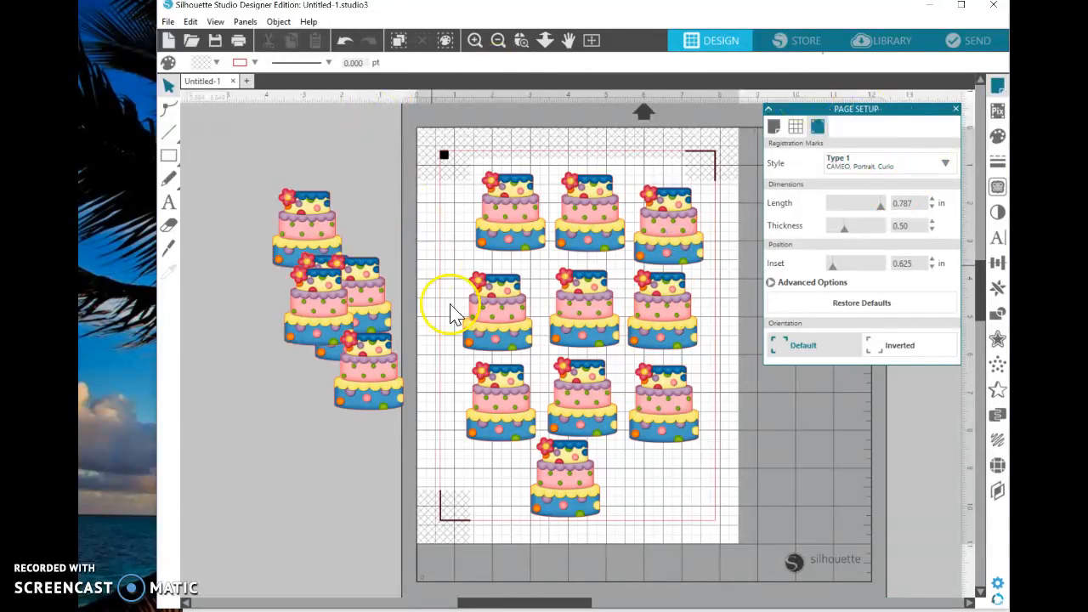
Select the surplus cakes lying beside the page, delete them and dismiss the page setup
left_click(344, 308)
left_click_drag(345, 301, 408, 390)
right_click(339, 240)
left_click(379, 359)
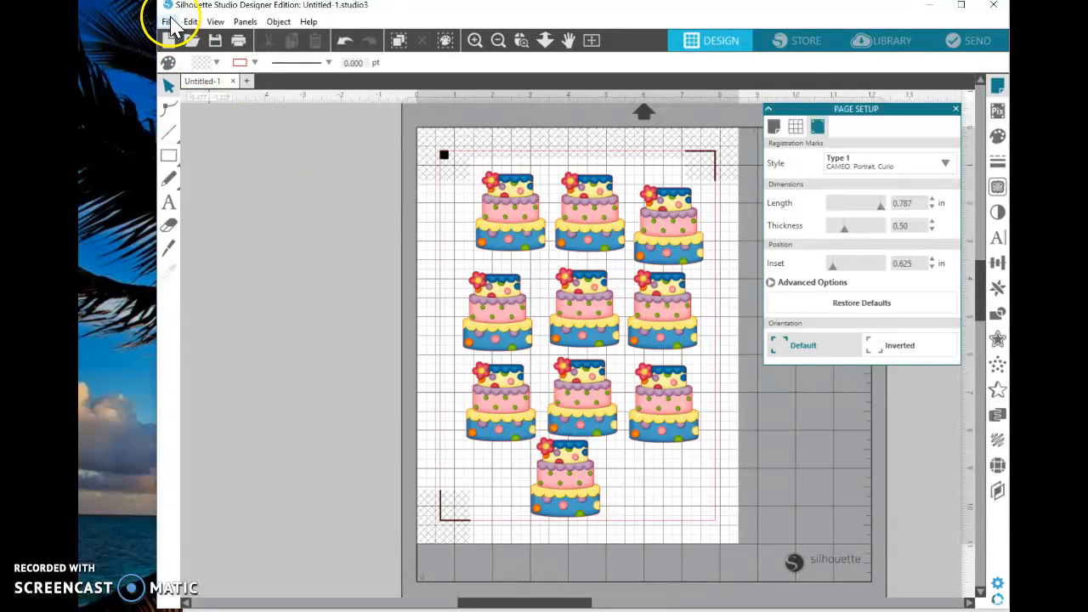
left_click(957, 110)
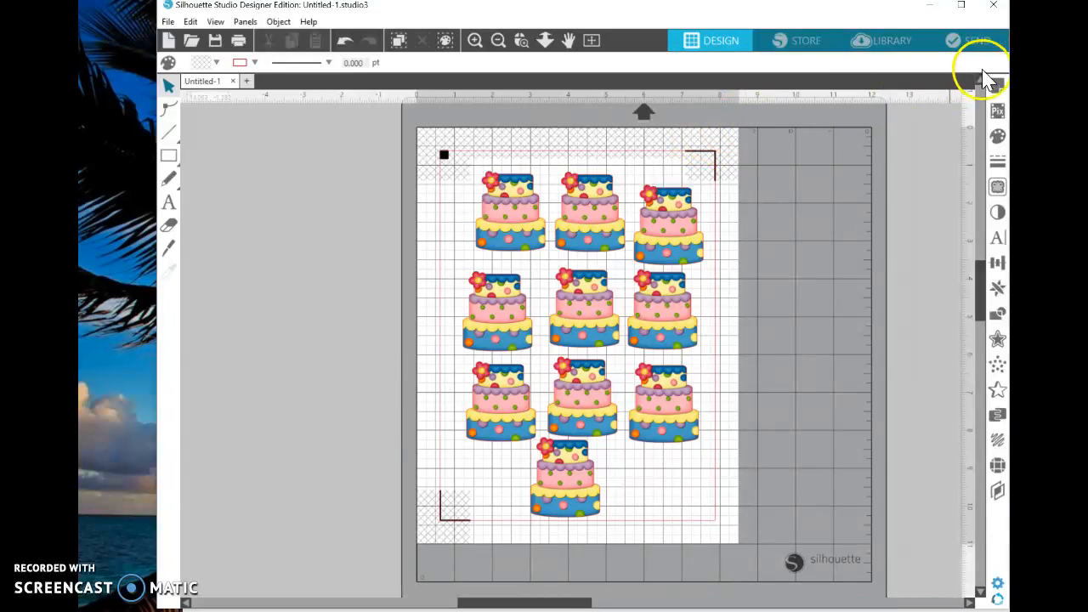
Prepare the job for sending by selecting all the cakes and setting their Tool 1 cut action to Cut Edge
left_click(977, 43)
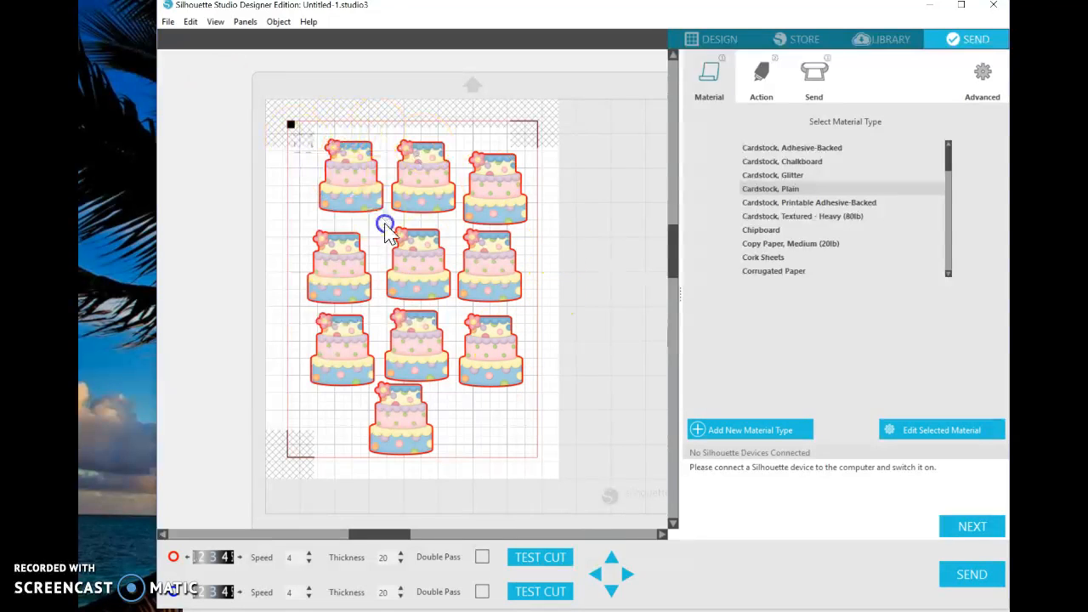
left_click_drag(386, 223, 513, 437)
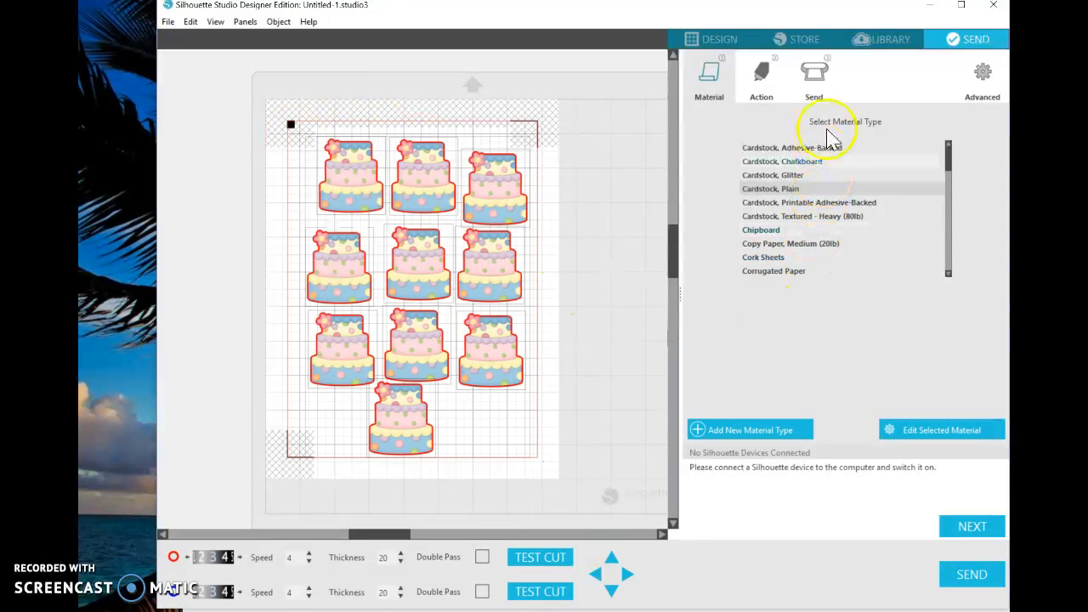
left_click(764, 82)
left_click(743, 300)
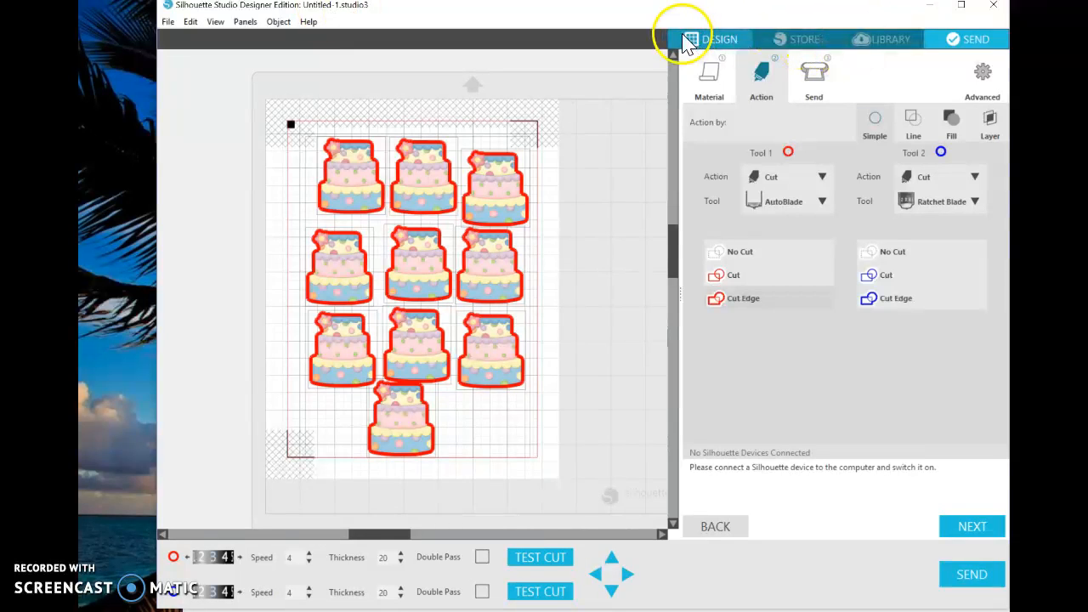
Leave the cut settings, check the library's recent downloads and return to the cake layout
left_click(714, 40)
left_click(855, 40)
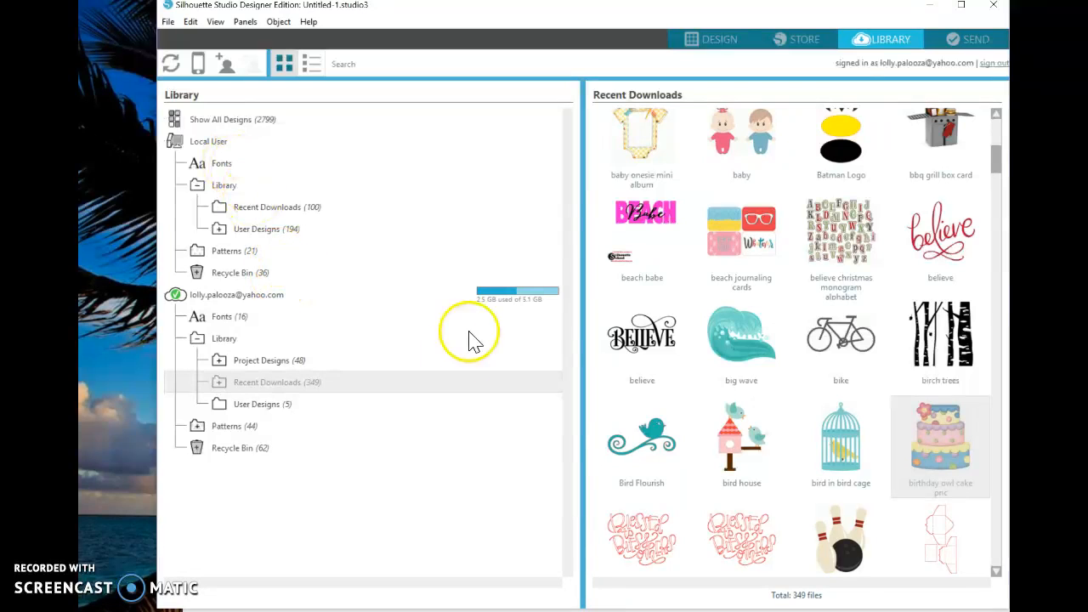
left_click(721, 39)
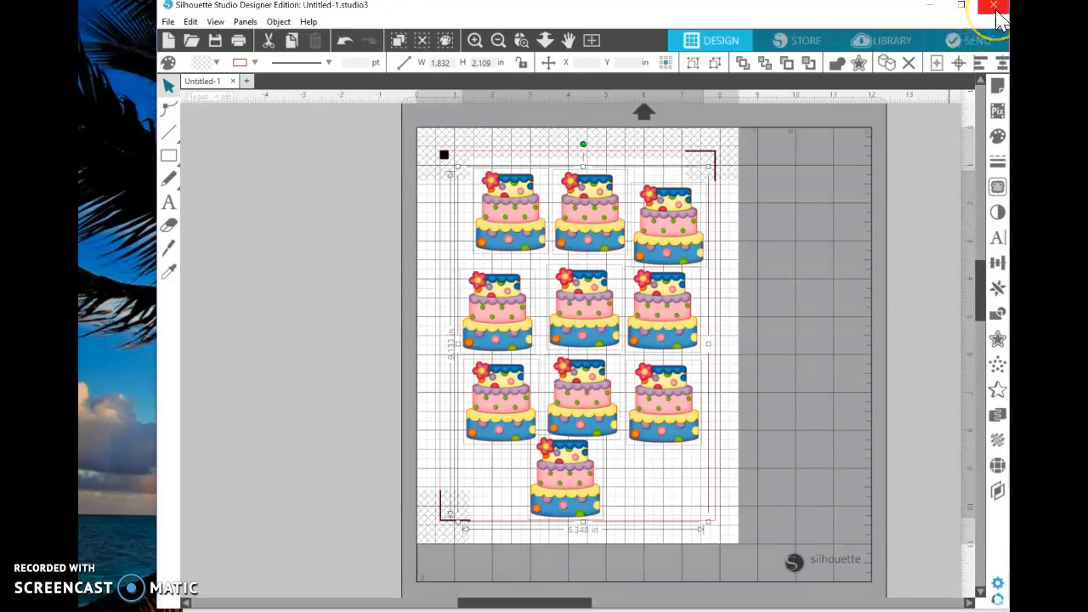
Delete all the cakes from the page and open the cute bear peeking over watermelon design from the library's recent downloads
left_click(909, 63)
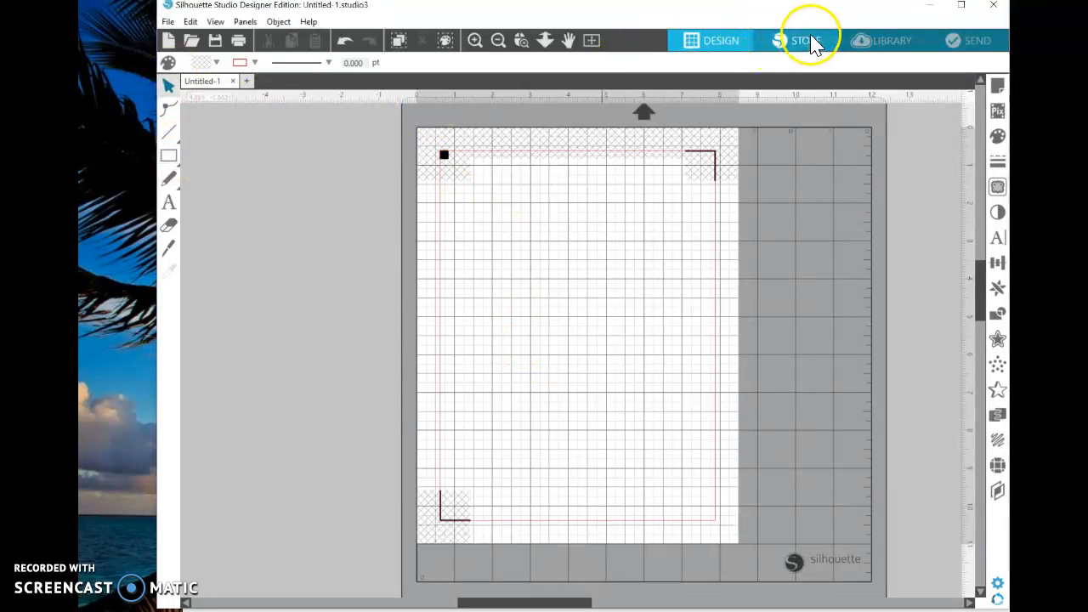
left_click(846, 43)
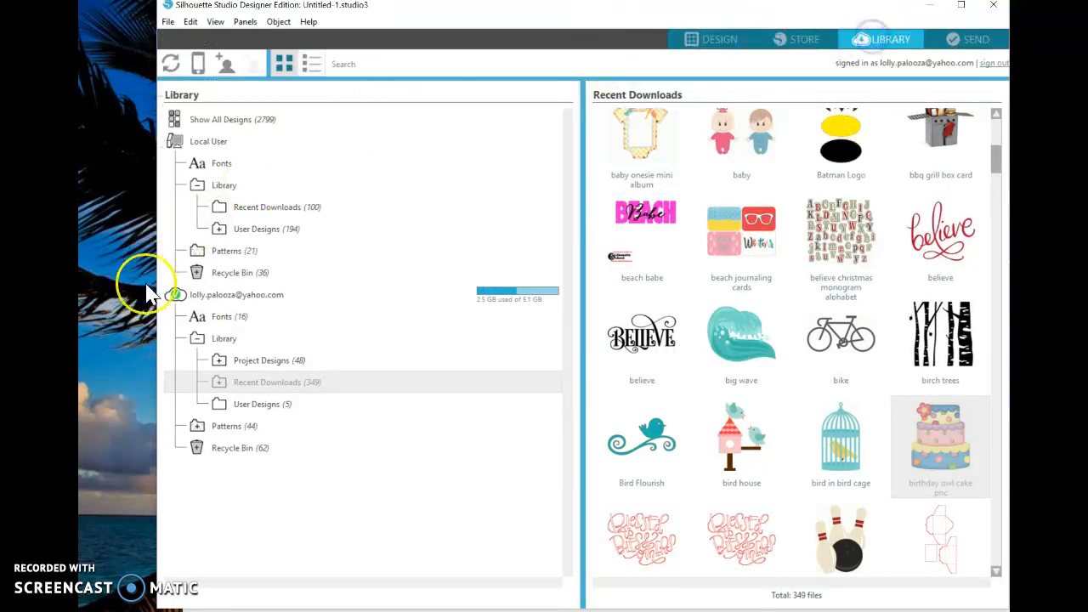
scroll(885, 406, "down", 5)
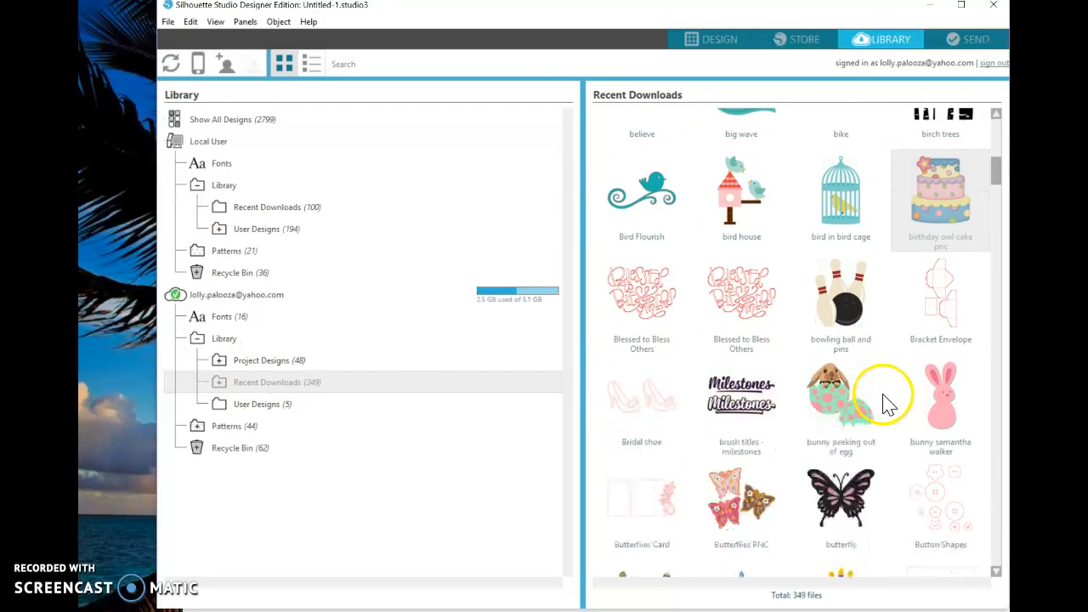
scroll(854, 406, "down", 4)
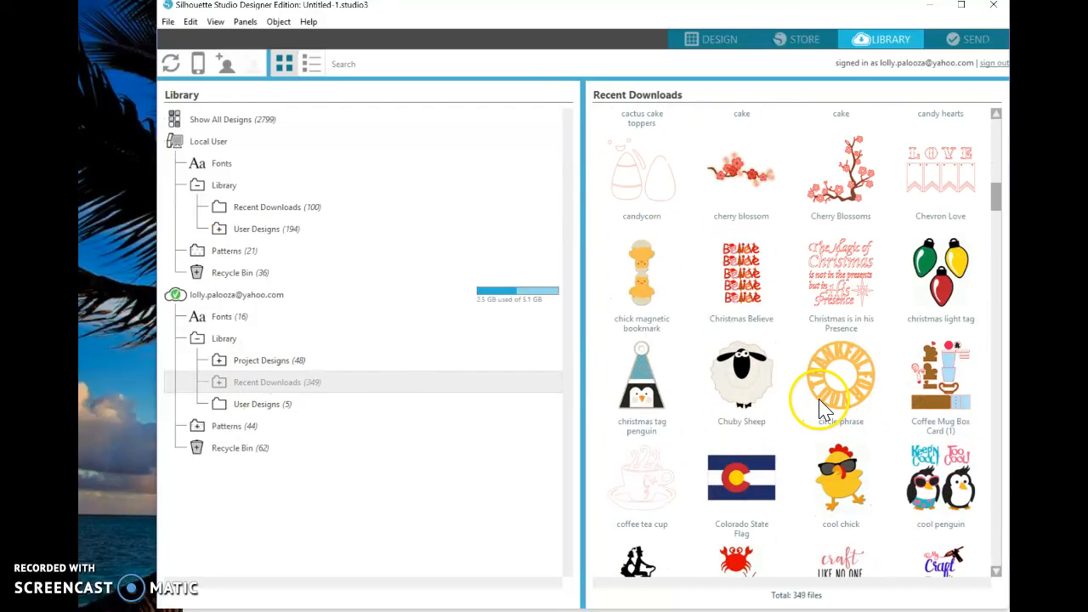
scroll(815, 407, "down", 3)
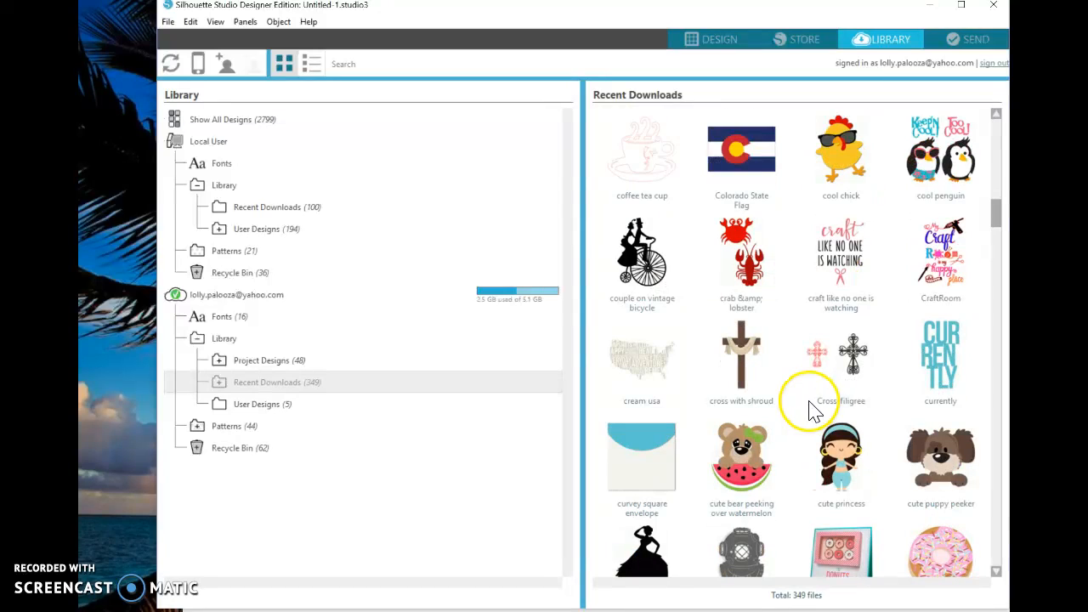
double_click(742, 467)
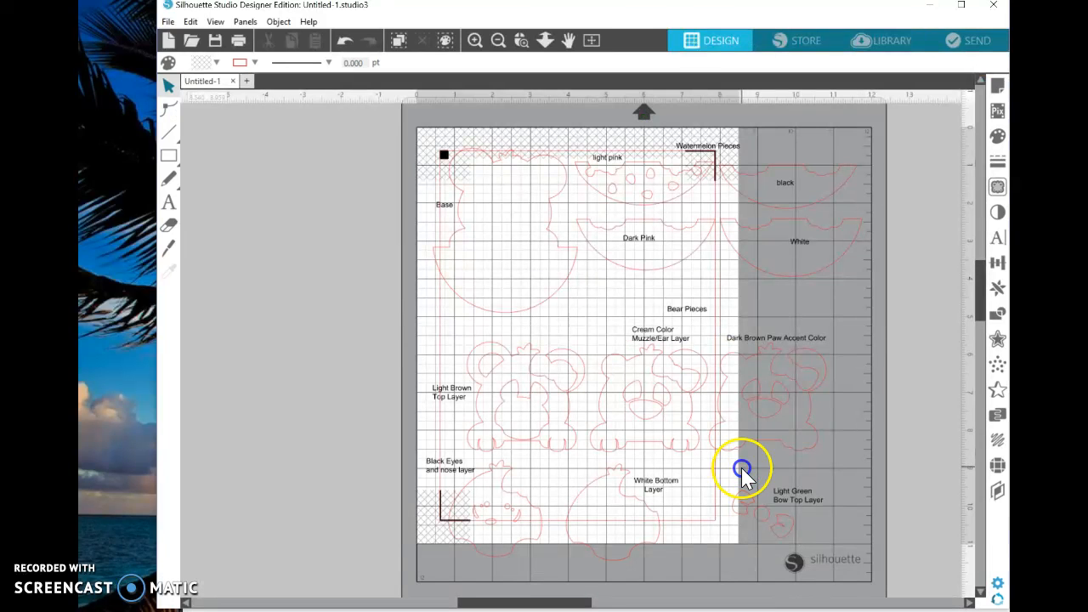
Shift the bear and watermelon cut pieces slightly to the left and delete the whole design from the page
left_click(476, 315)
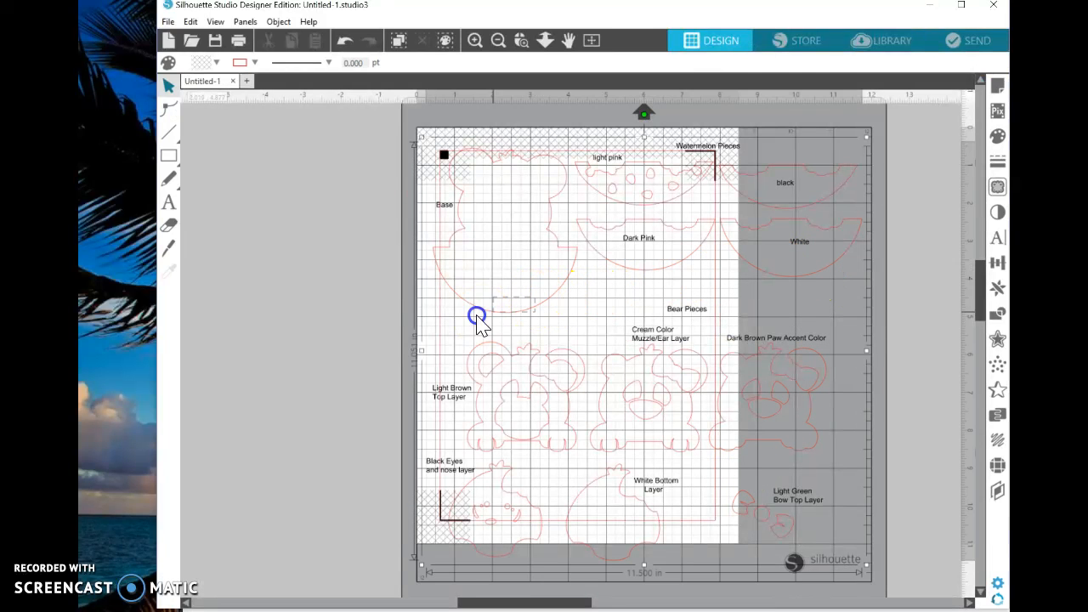
left_click(441, 319)
left_click_drag(476, 317, 444, 319)
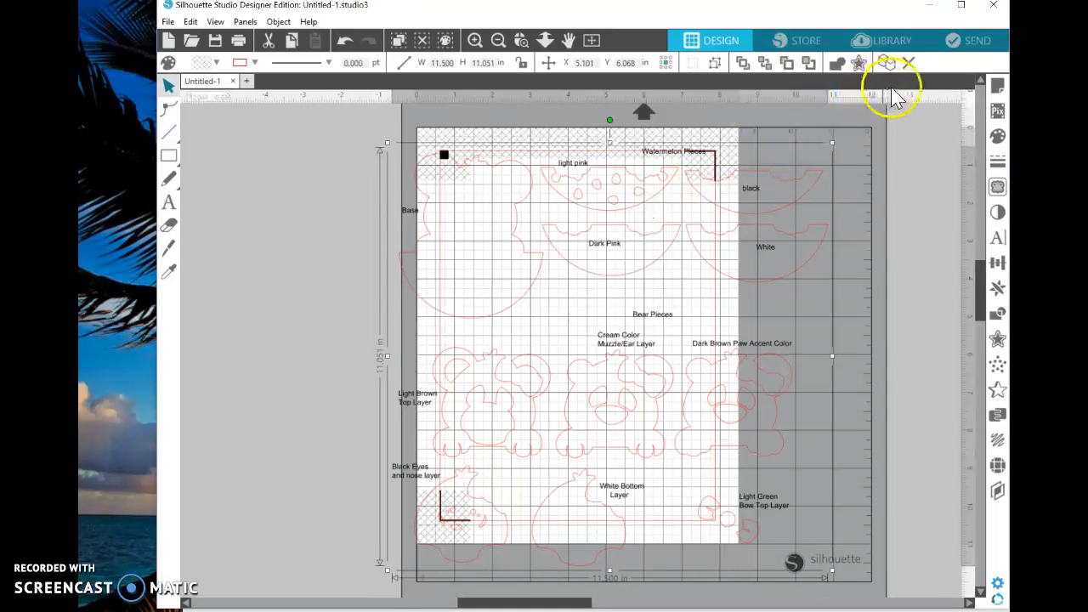
left_click(911, 65)
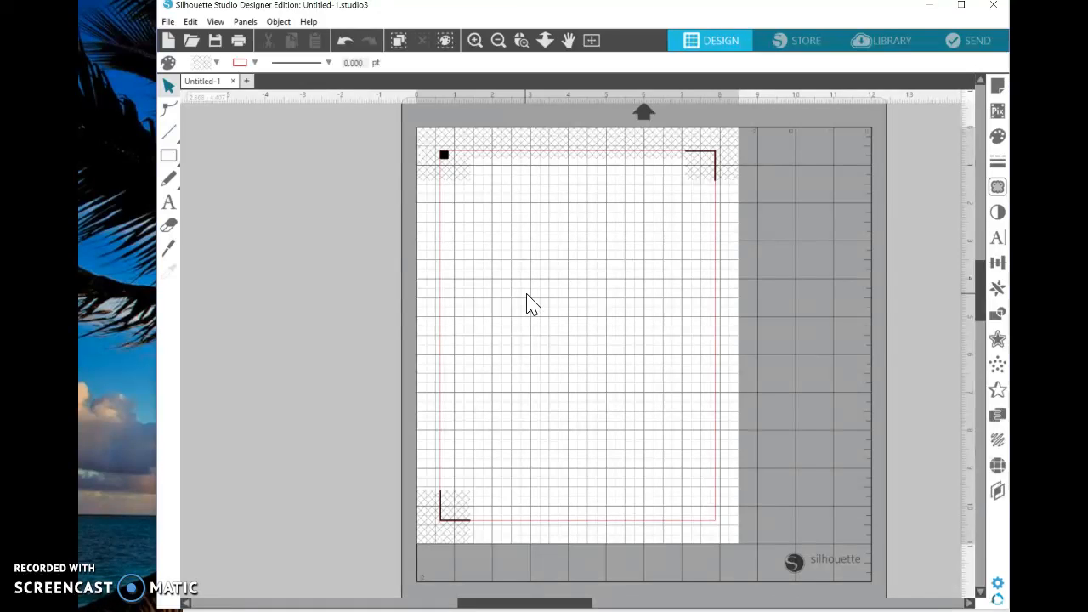
left_click(557, 239)
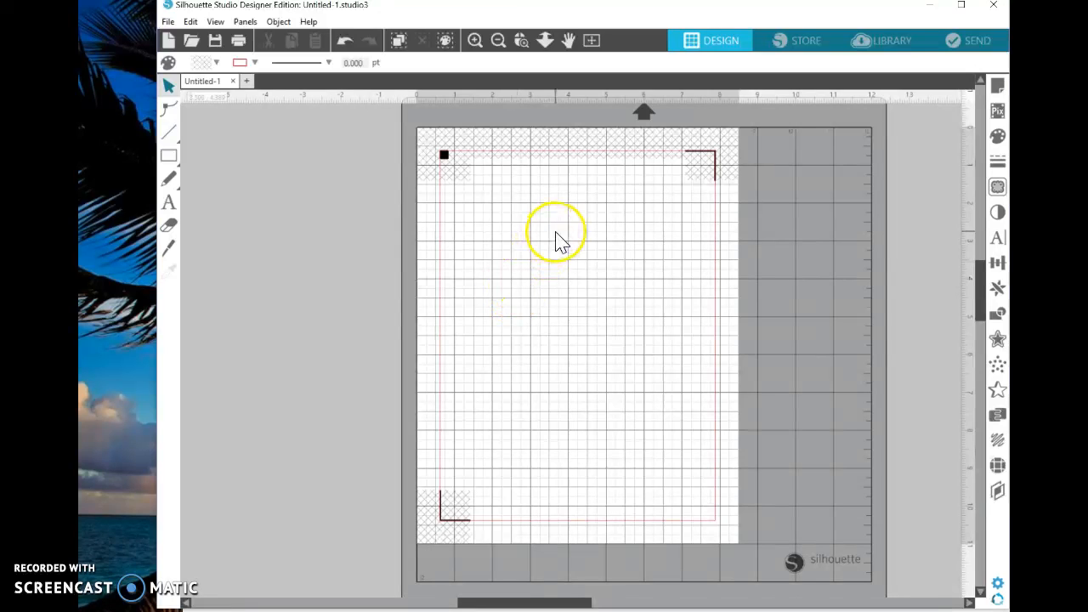